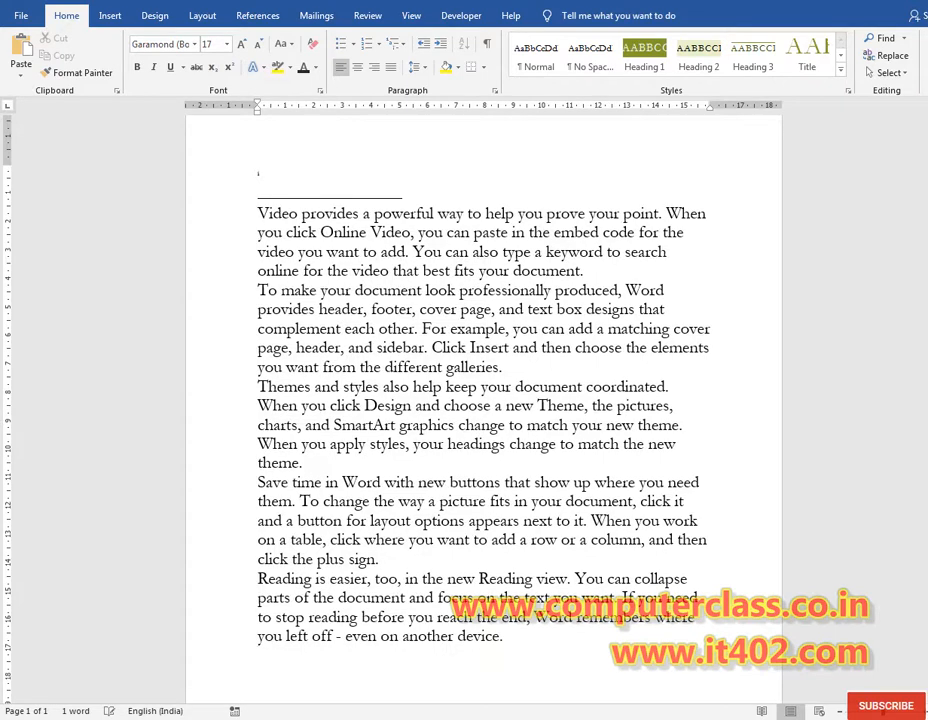
{"action": "left_click_drag", "start_coordinate": [255, 205], "coordinate": [563, 668]}
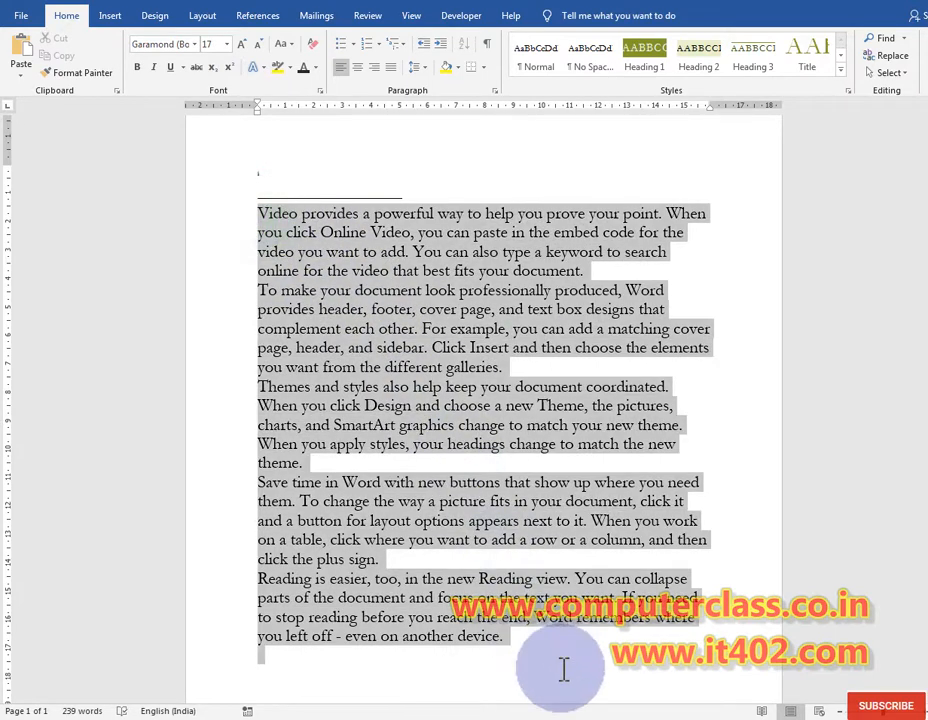
{"action": "left_click", "coordinate": [563, 668]}
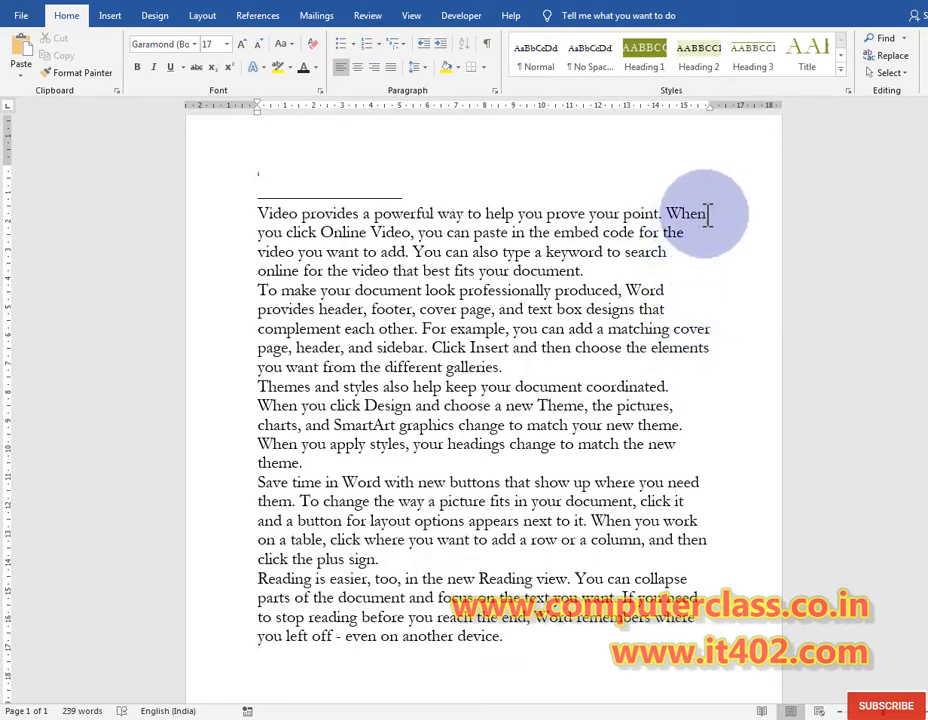
{"action": "left_click", "coordinate": [667, 252]}
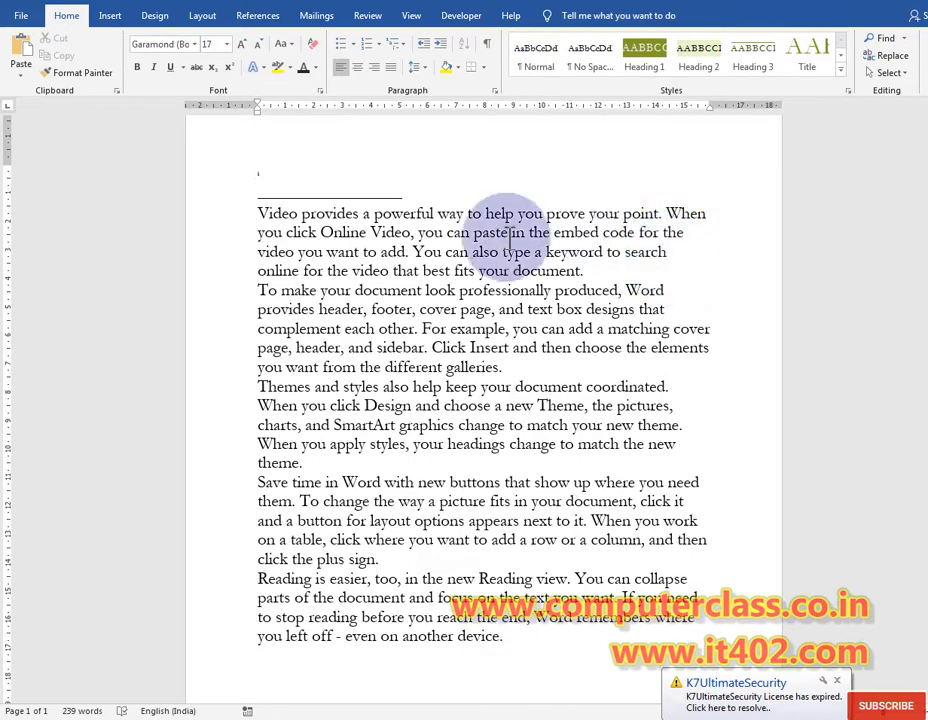
Try justified alignment on all the paragraphs below the note separator line, and return them to left alignment
{"action": "left_click_drag", "start_coordinate": [268, 213], "coordinate": [505, 636]}
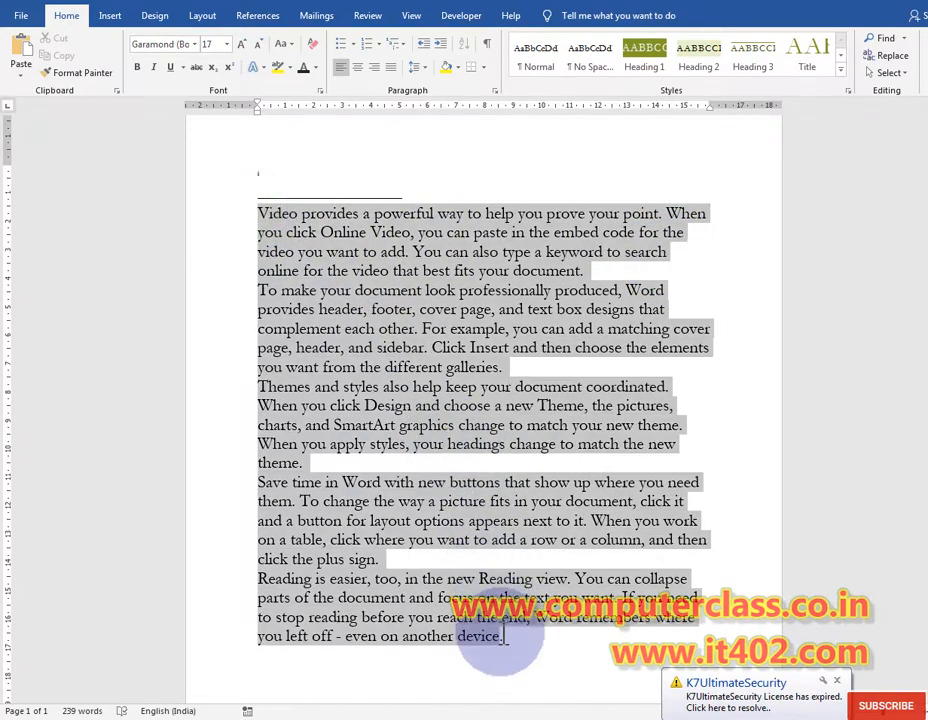
{"action": "left_click", "coordinate": [392, 69]}
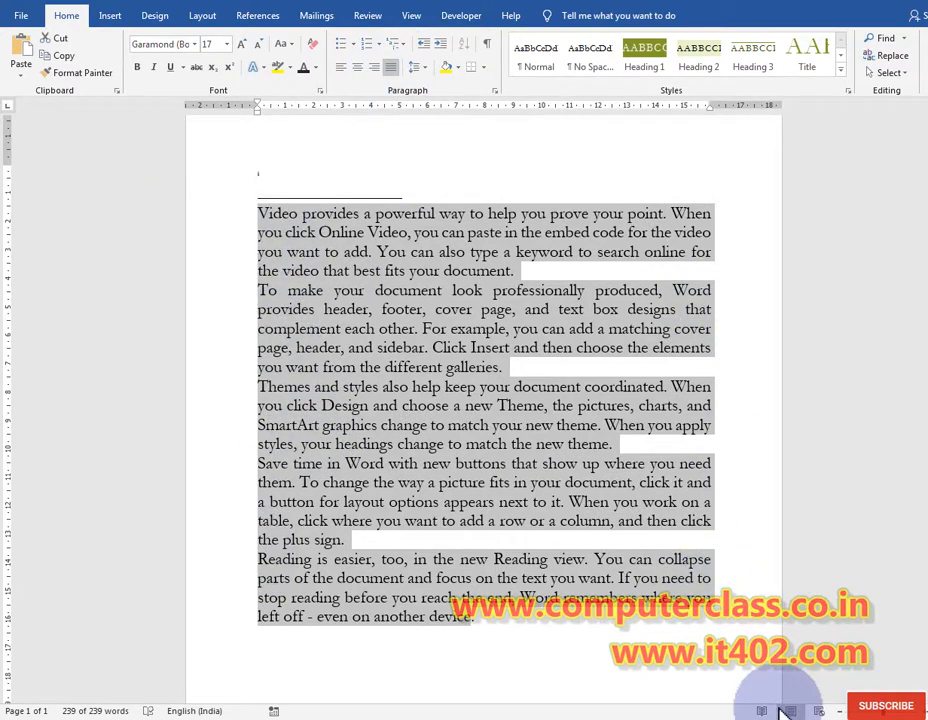
{"action": "key", "text": "ctrl+l"}
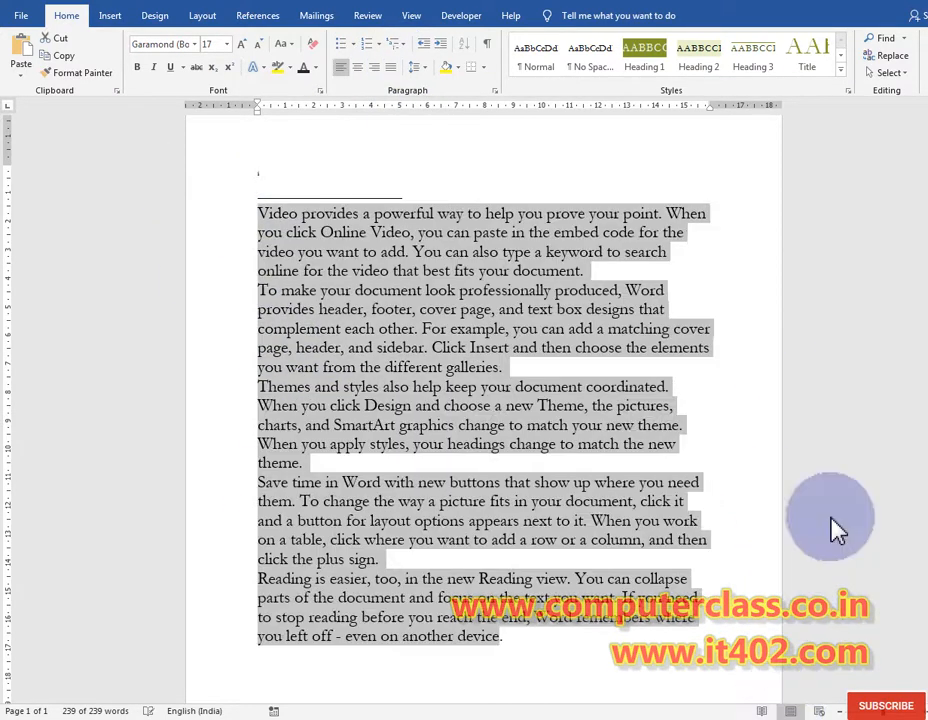
{"action": "left_click", "coordinate": [690, 240]}
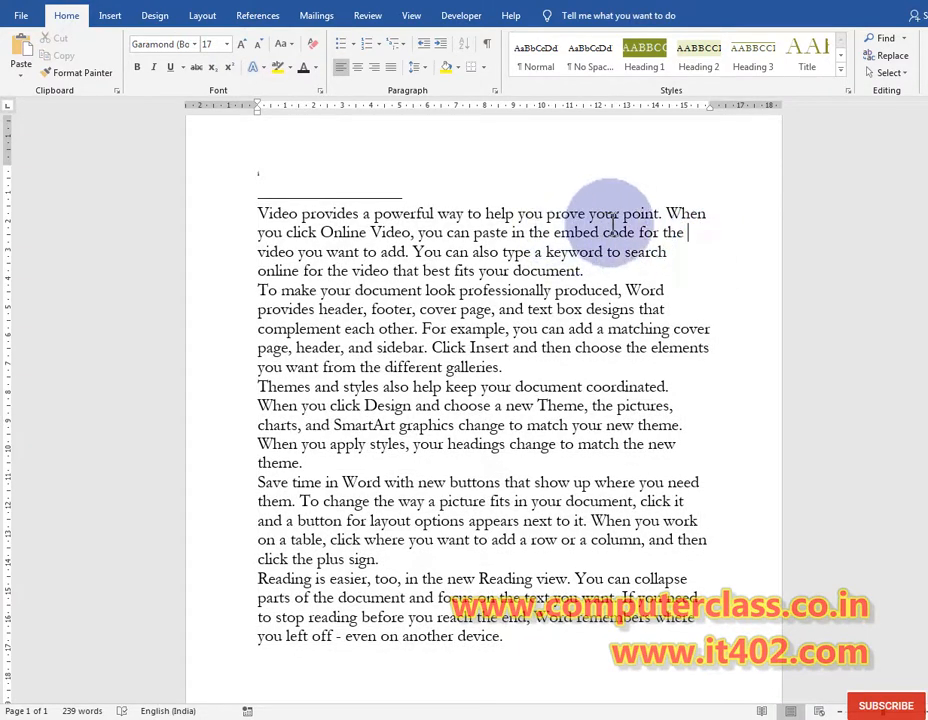
{"action": "double_click", "coordinate": [712, 232]}
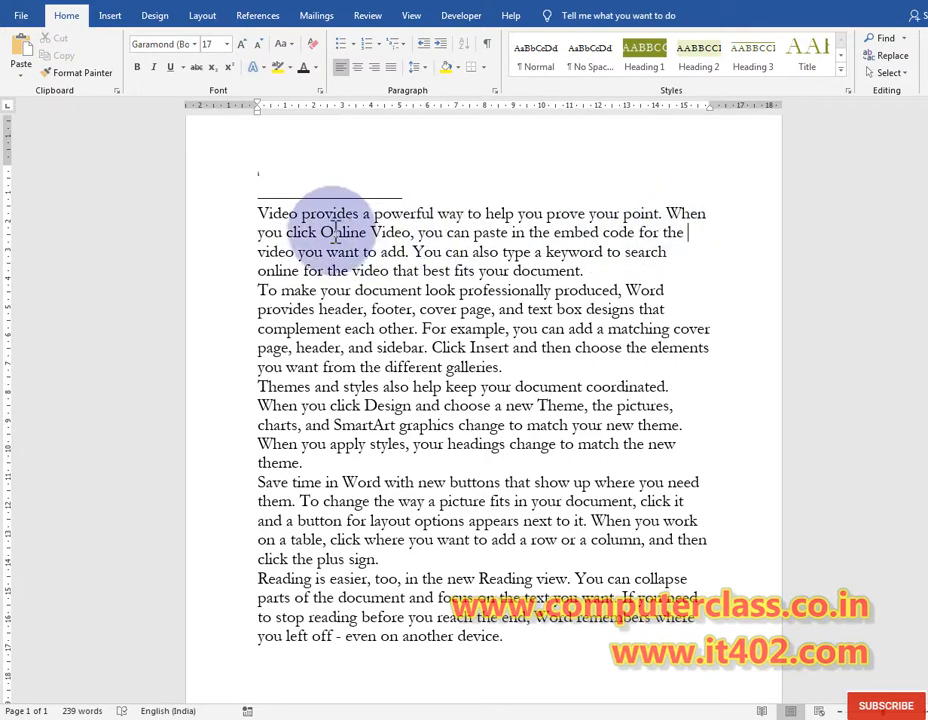
Shorten "video" after "embed code for the" to "vid" in the first paragraph, and restore the full word
{"action": "left_click_drag", "start_coordinate": [295, 253], "coordinate": [264, 262]}
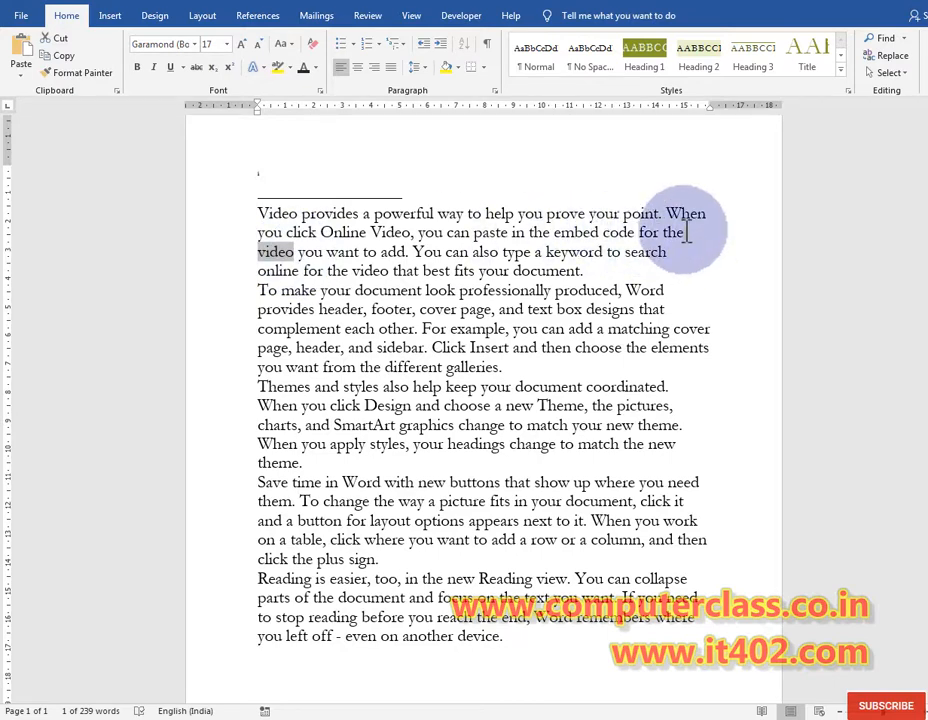
{"action": "left_click", "coordinate": [295, 254]}
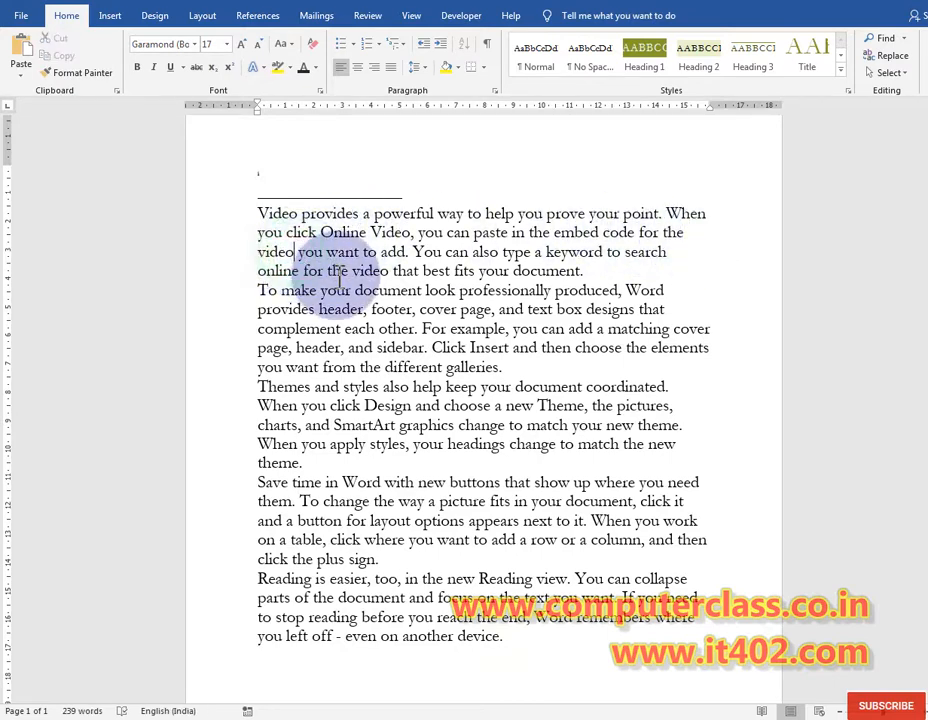
{"action": "key", "text": "BackSpace"}
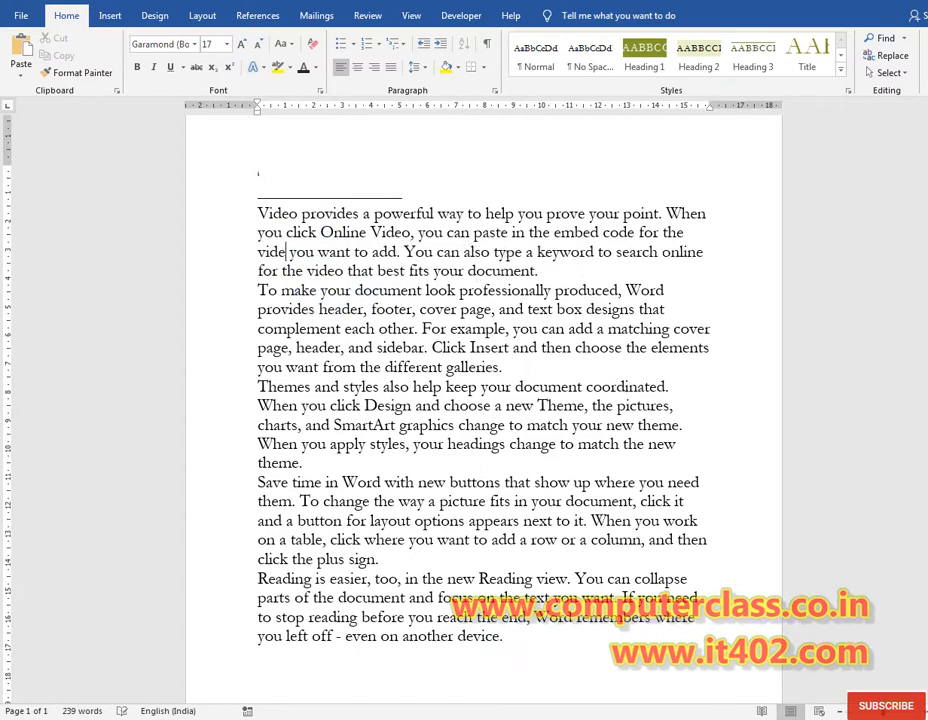
{"action": "key", "text": "BackSpace"}
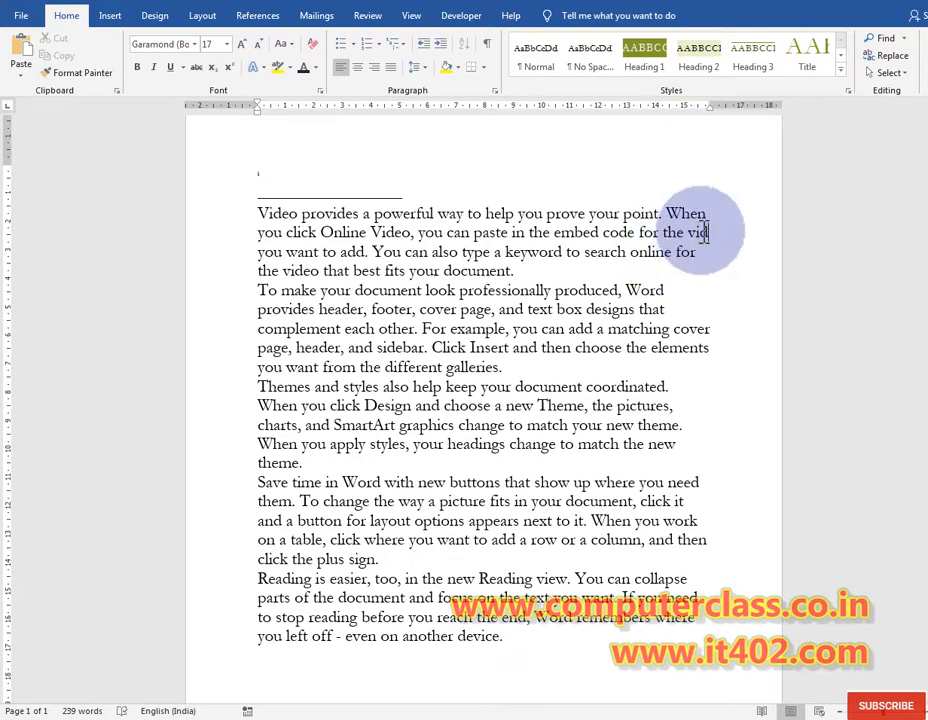
{"action": "type", "text": "eo"}
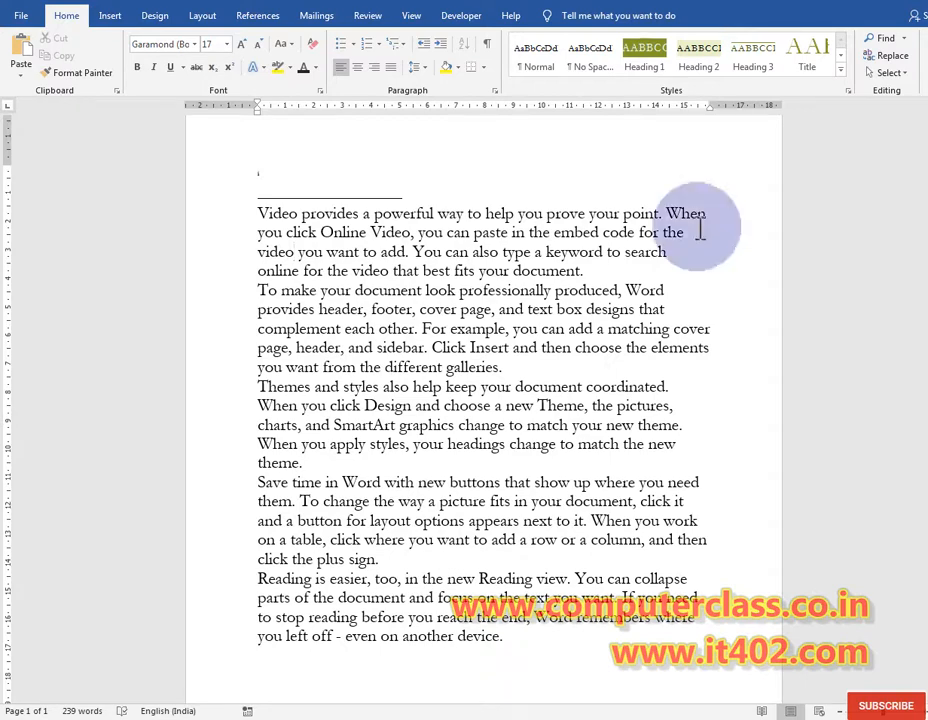
Justify all the paragraphs below the note separator and set their line spacing to 2.5
{"action": "key", "text": "ctrl+a"}
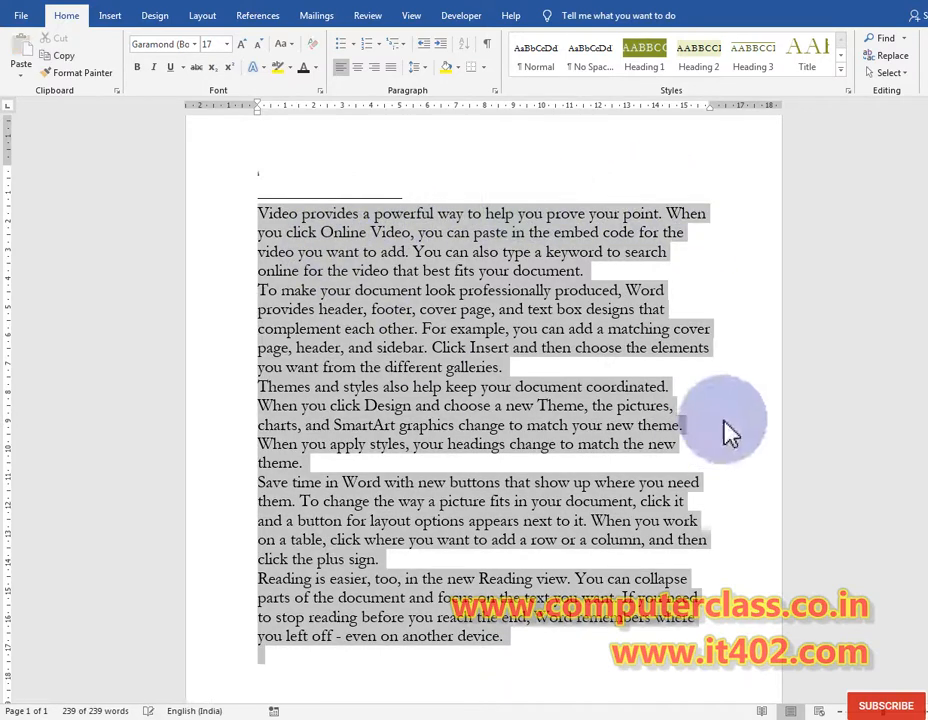
{"action": "left_click", "coordinate": [390, 68]}
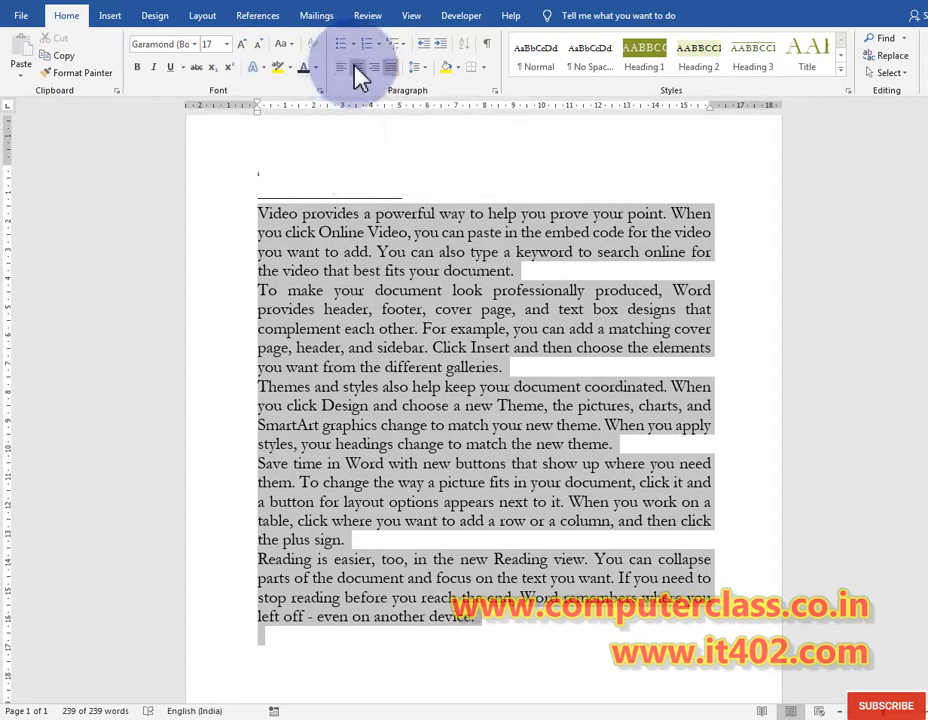
{"action": "left_click", "coordinate": [421, 70]}
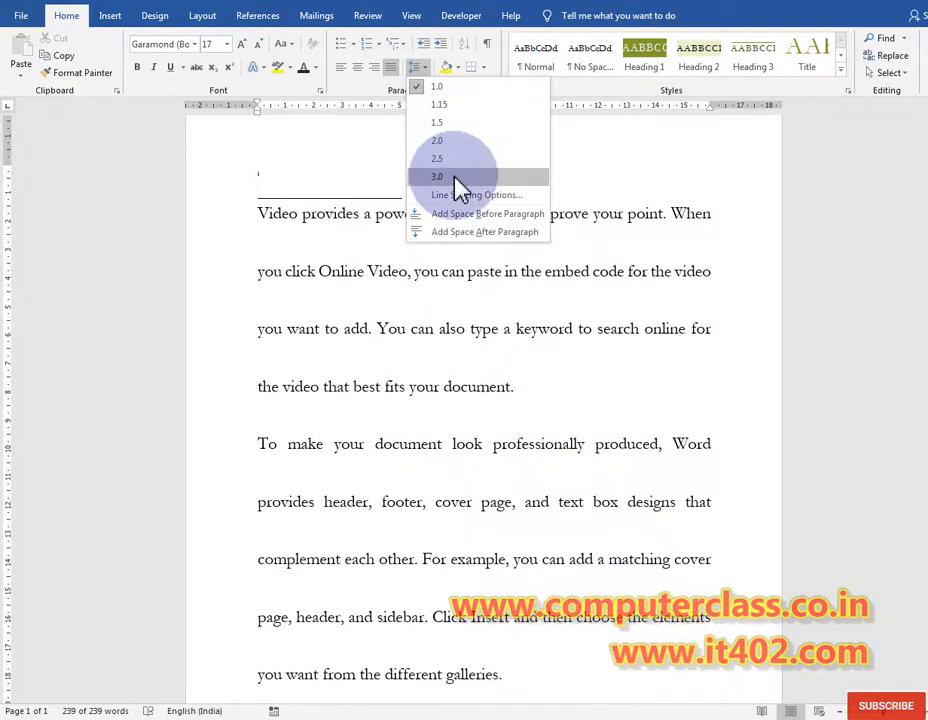
{"action": "left_click", "coordinate": [447, 159]}
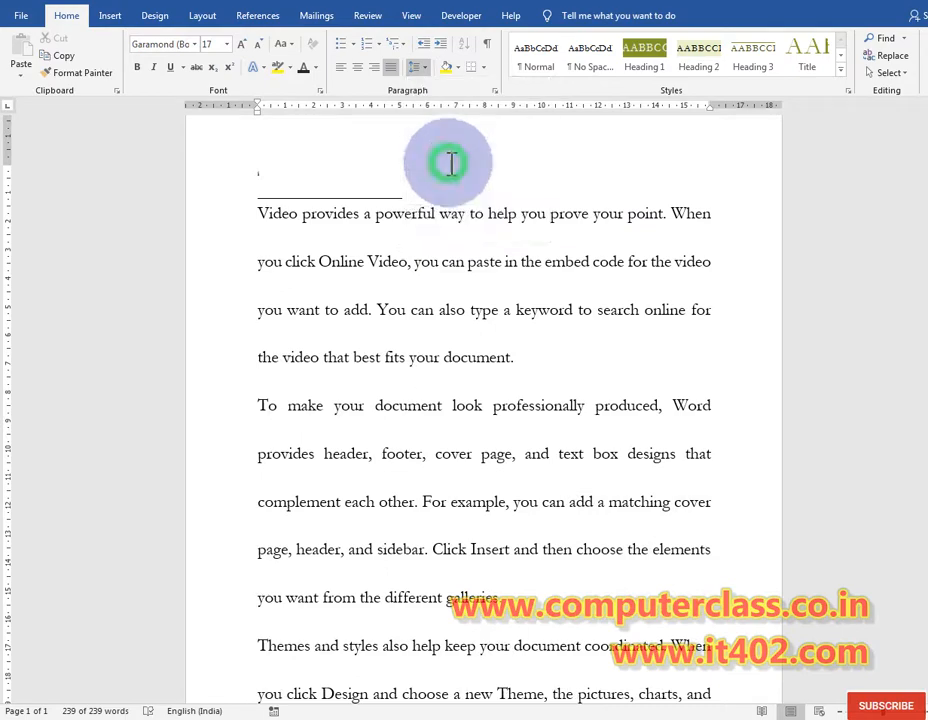
Set the line spacing of all the selected paragraphs back to 1.0
{"action": "scroll", "coordinate": [478, 262], "scroll_direction": "down", "scroll_amount": 5}
{"action": "scroll", "coordinate": [472, 269], "scroll_direction": "up", "scroll_amount": 4}
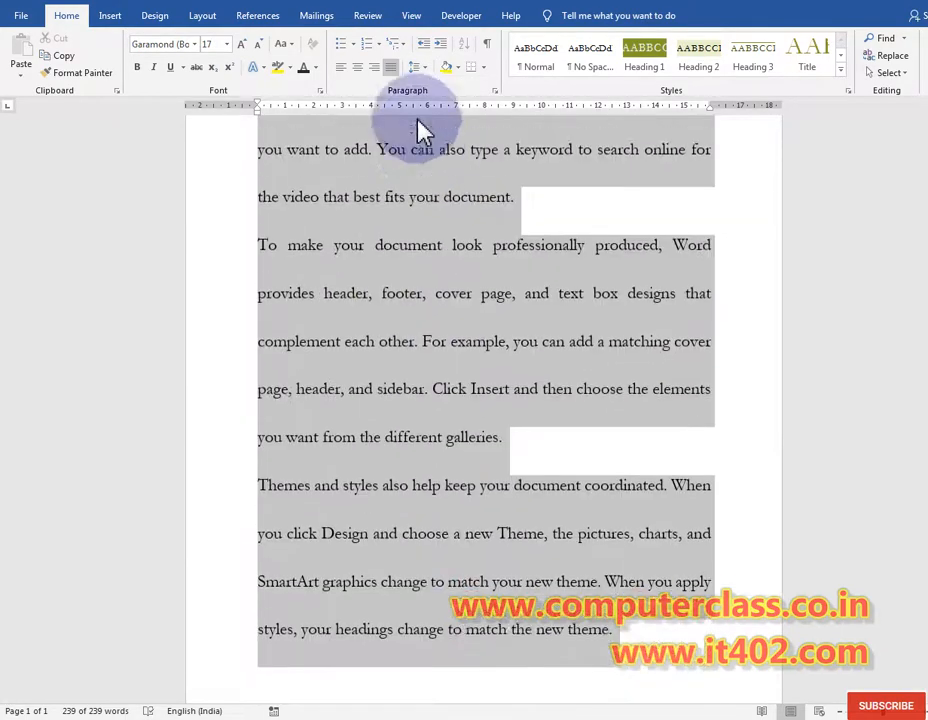
{"action": "left_click", "coordinate": [420, 70]}
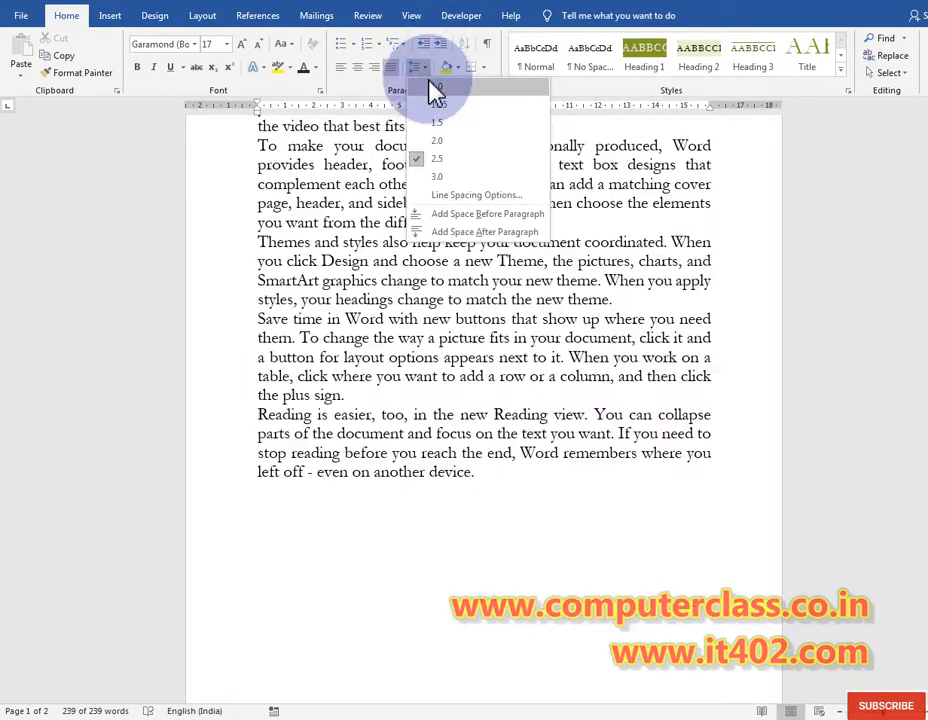
{"action": "left_click", "coordinate": [433, 89]}
{"action": "scroll", "coordinate": [490, 268], "scroll_direction": "up", "scroll_amount": 3}
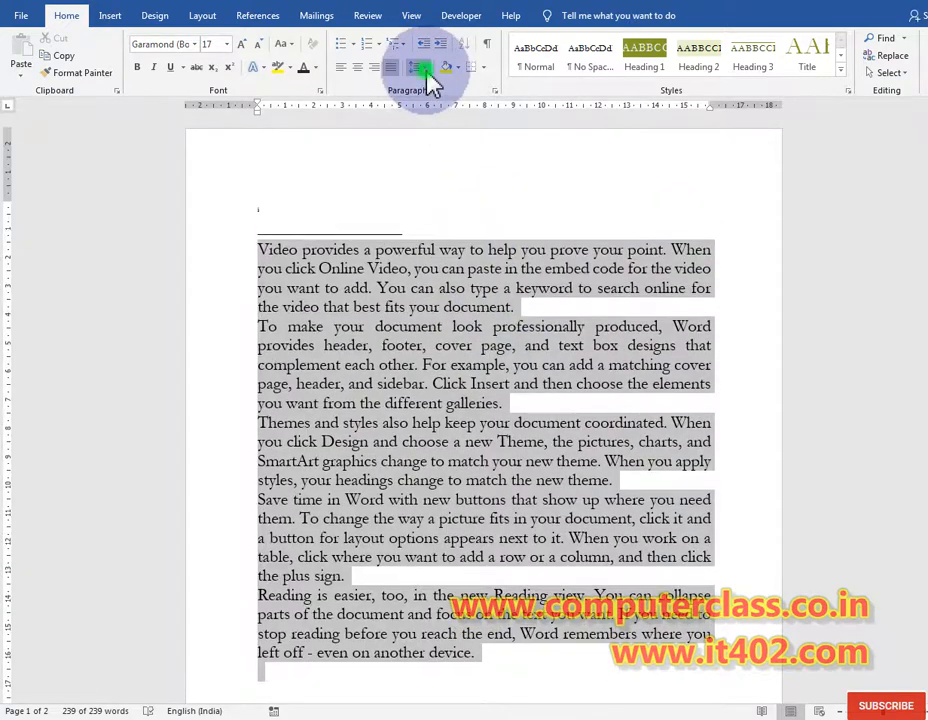
{"action": "left_click", "coordinate": [415, 67]}
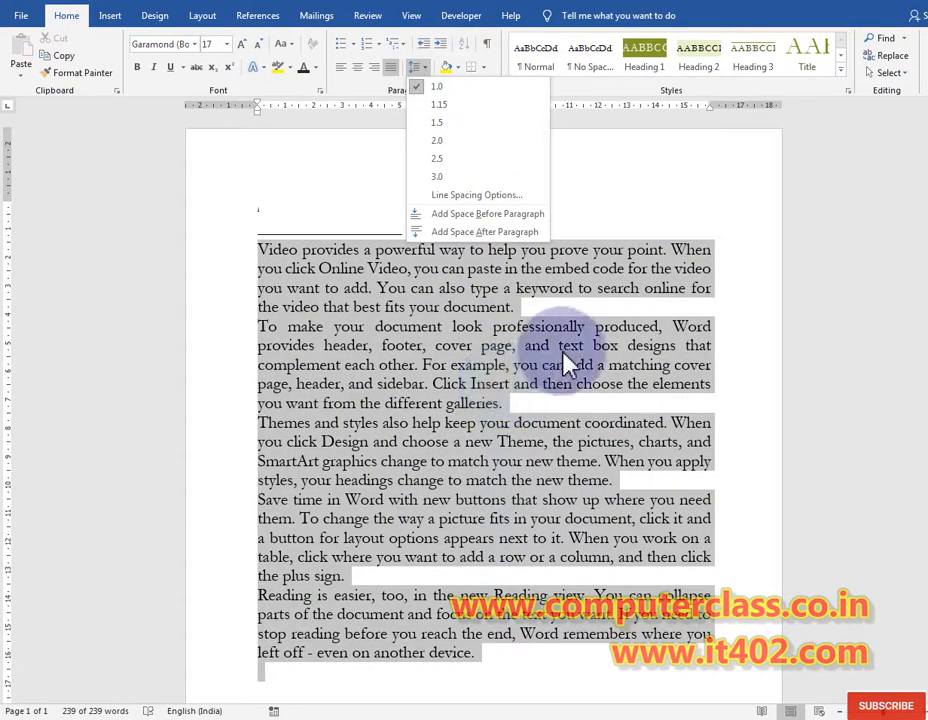
{"action": "left_click", "coordinate": [567, 358]}
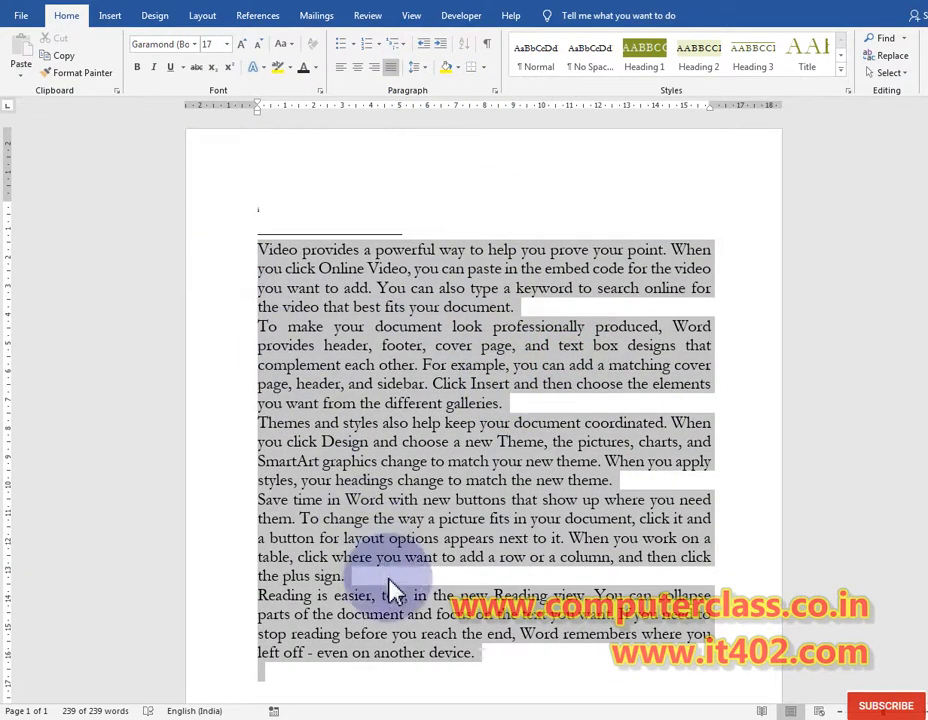
Apply the No Spacing style to the selected paragraphs, with a 12 pt font size and justified alignment
{"action": "left_click", "coordinate": [595, 75]}
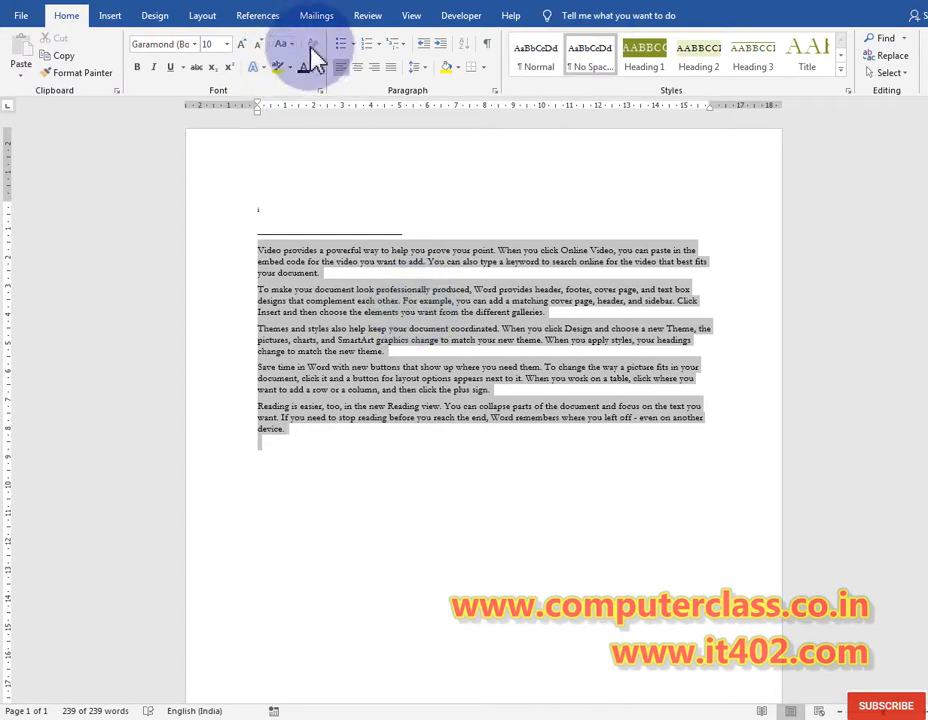
{"action": "left_click", "coordinate": [242, 45]}
{"action": "left_click", "coordinate": [242, 45]}
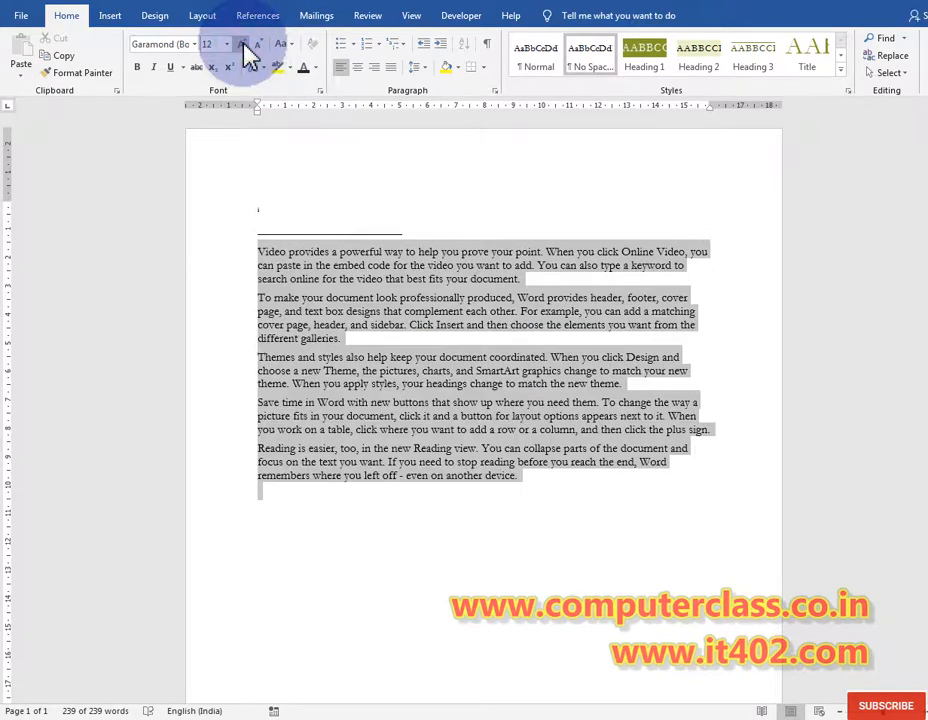
{"action": "key", "text": "ctrl+j"}
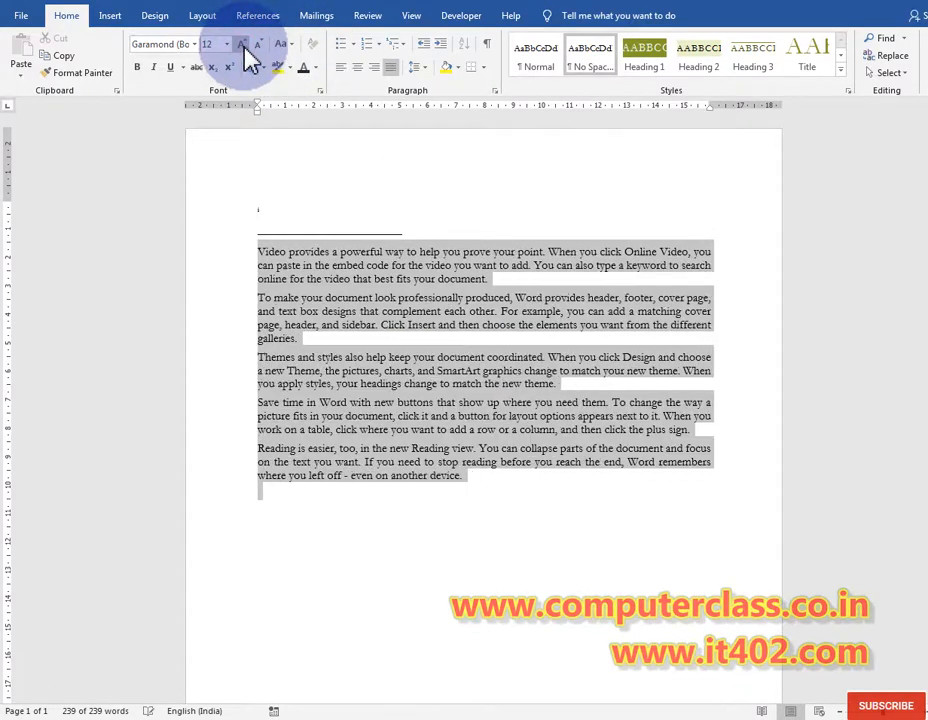
Try yellow shading on the selected paragraphs and increase their left indent by several levels
{"action": "left_click", "coordinate": [457, 68]}
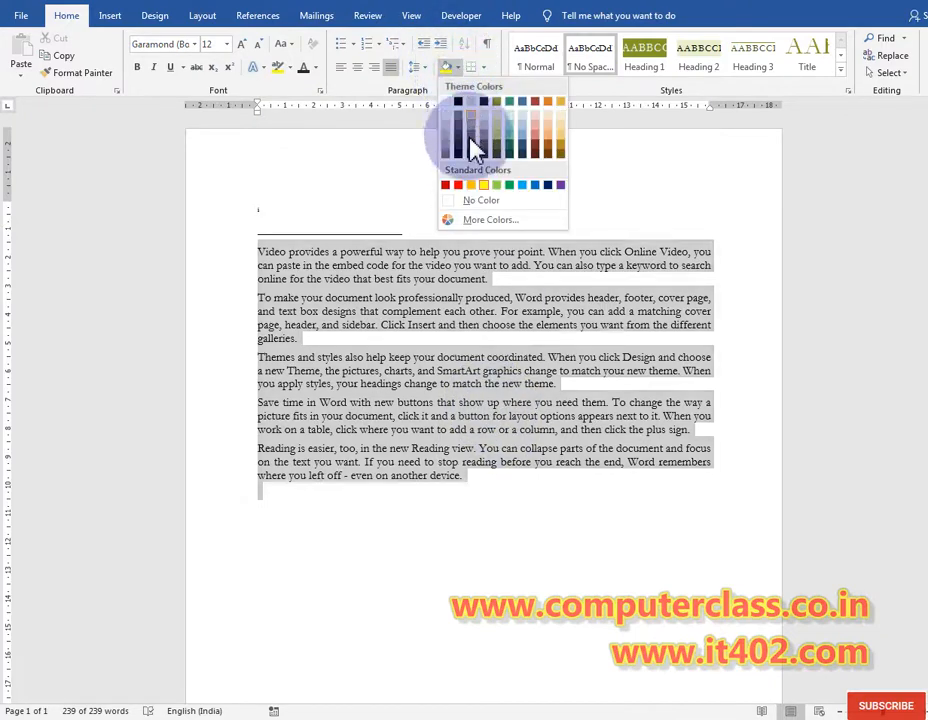
{"action": "left_click", "coordinate": [484, 186]}
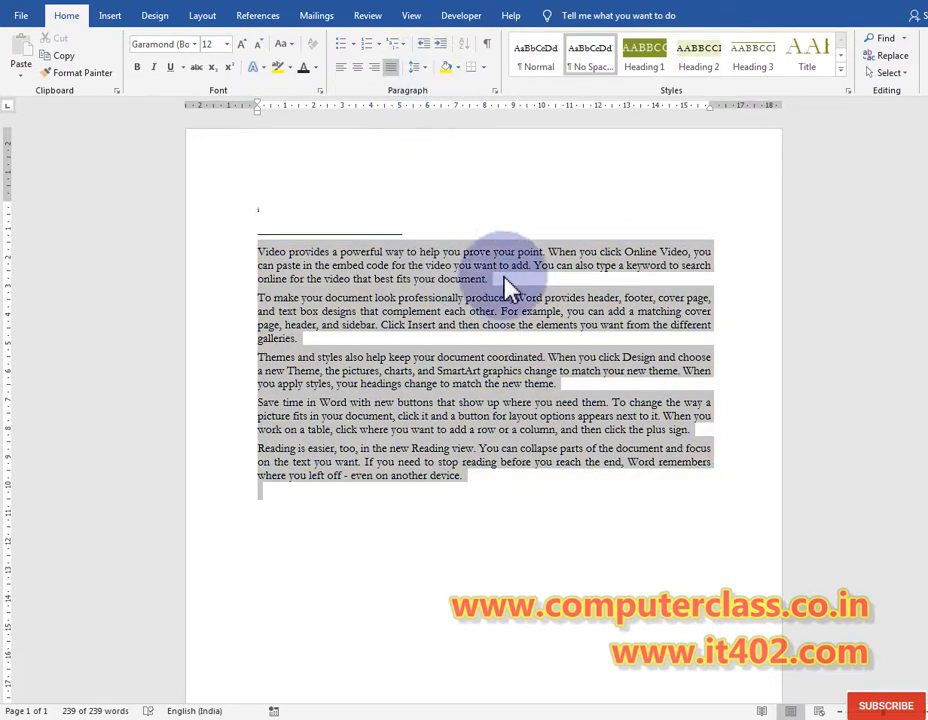
{"action": "left_click", "coordinate": [438, 45]}
{"action": "left_click", "coordinate": [438, 45]}
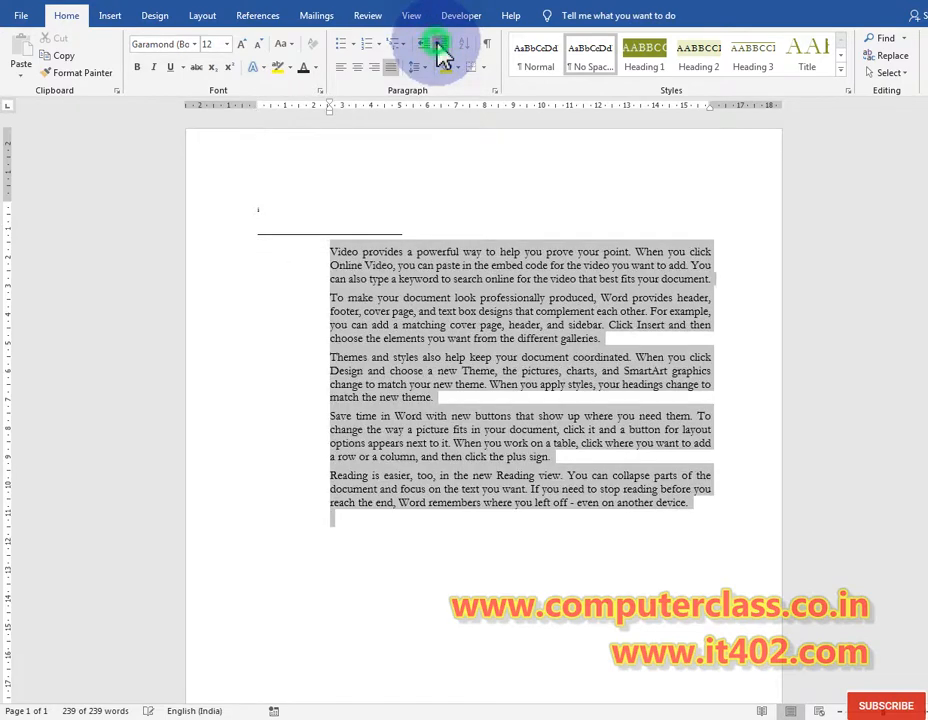
{"action": "left_click", "coordinate": [438, 45]}
{"action": "left_click", "coordinate": [438, 45]}
{"action": "left_click", "coordinate": [438, 45]}
Decrease the selected paragraphs' indent level by level, trying one increase in between
{"action": "left_click", "coordinate": [428, 42]}
{"action": "left_click", "coordinate": [428, 42]}
{"action": "left_click", "coordinate": [428, 42]}
{"action": "left_click", "coordinate": [430, 45]}
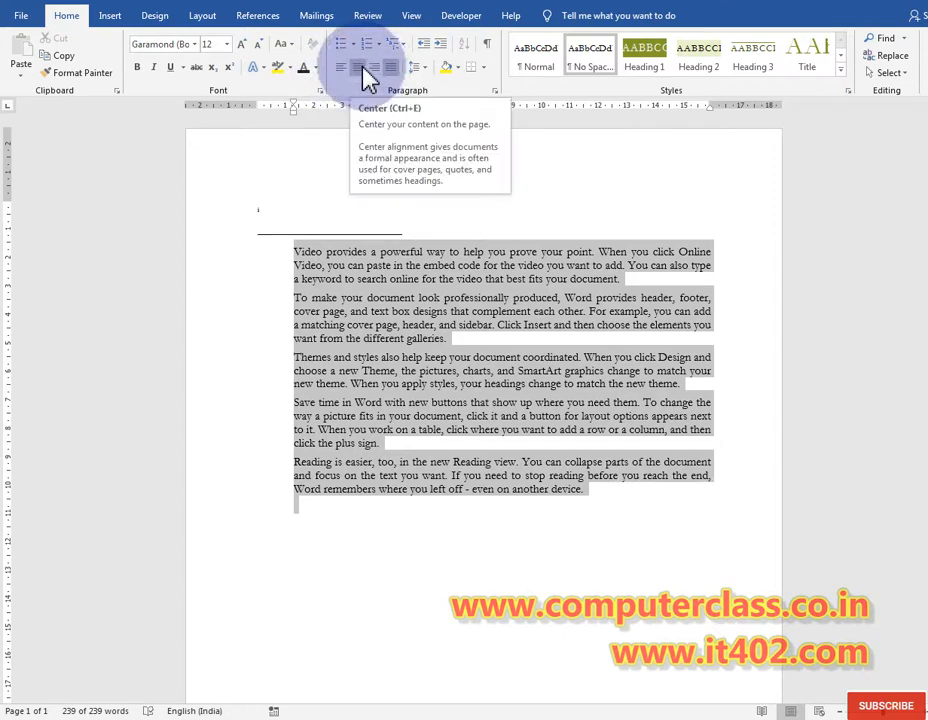
{"action": "left_click", "coordinate": [442, 45]}
{"action": "left_click", "coordinate": [423, 45]}
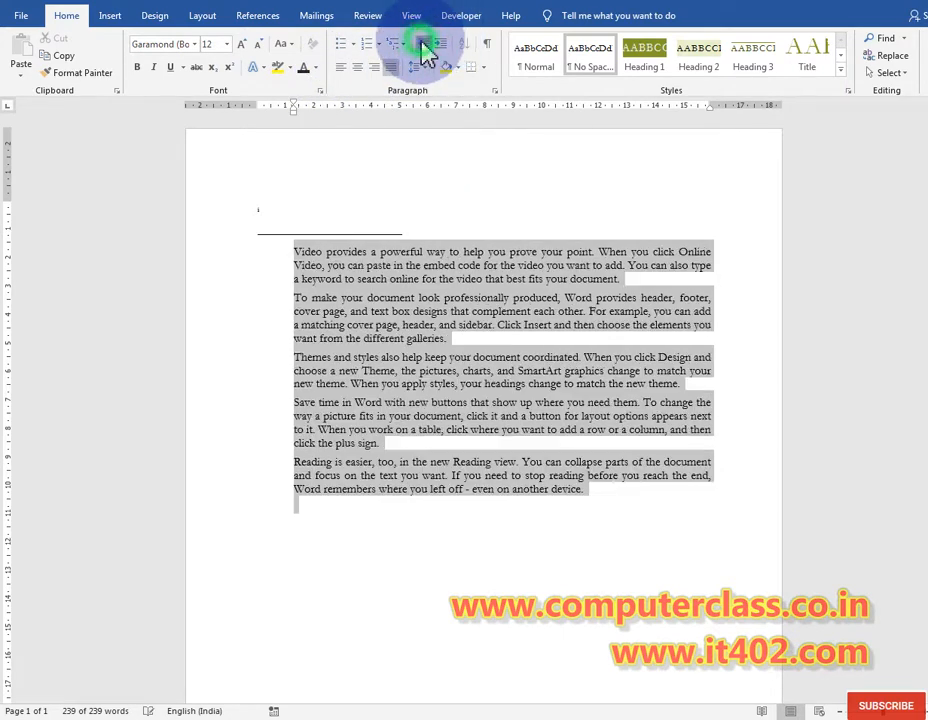
{"action": "left_click", "coordinate": [423, 45]}
Increase the selected paragraphs' left indent several levels again, and decrease it step by step
{"action": "left_click", "coordinate": [442, 45]}
{"action": "left_click", "coordinate": [442, 45]}
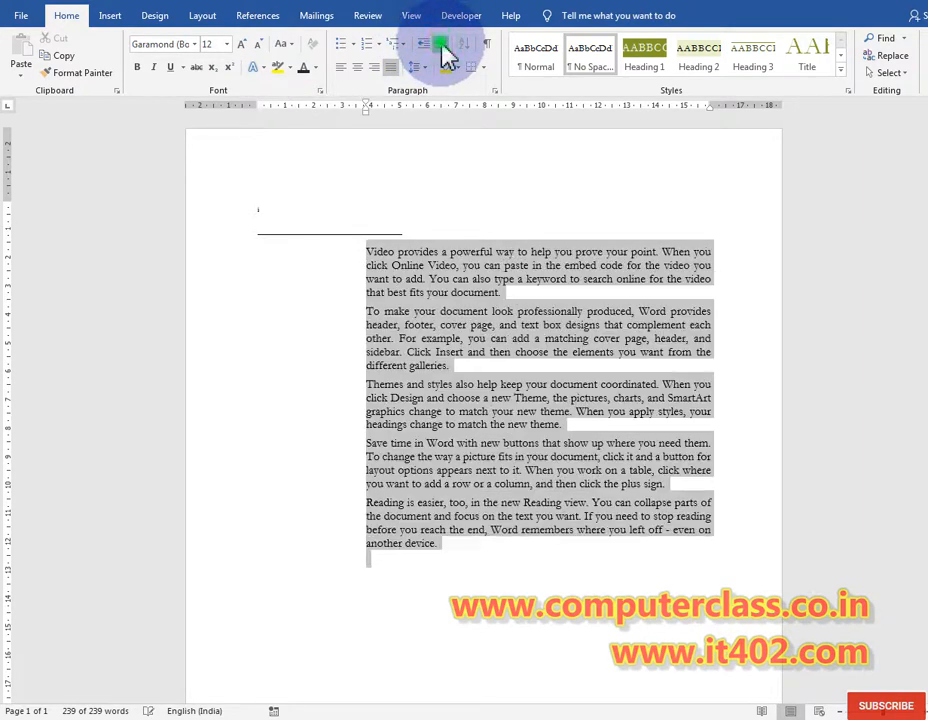
{"action": "left_click", "coordinate": [442, 45]}
{"action": "left_click", "coordinate": [442, 45]}
{"action": "left_click", "coordinate": [442, 45]}
{"action": "left_click", "coordinate": [442, 45]}
{"action": "left_click", "coordinate": [442, 45]}
{"action": "left_click", "coordinate": [425, 45]}
{"action": "left_click", "coordinate": [425, 45]}
{"action": "left_click", "coordinate": [425, 45]}
{"action": "left_click", "coordinate": [425, 45]}
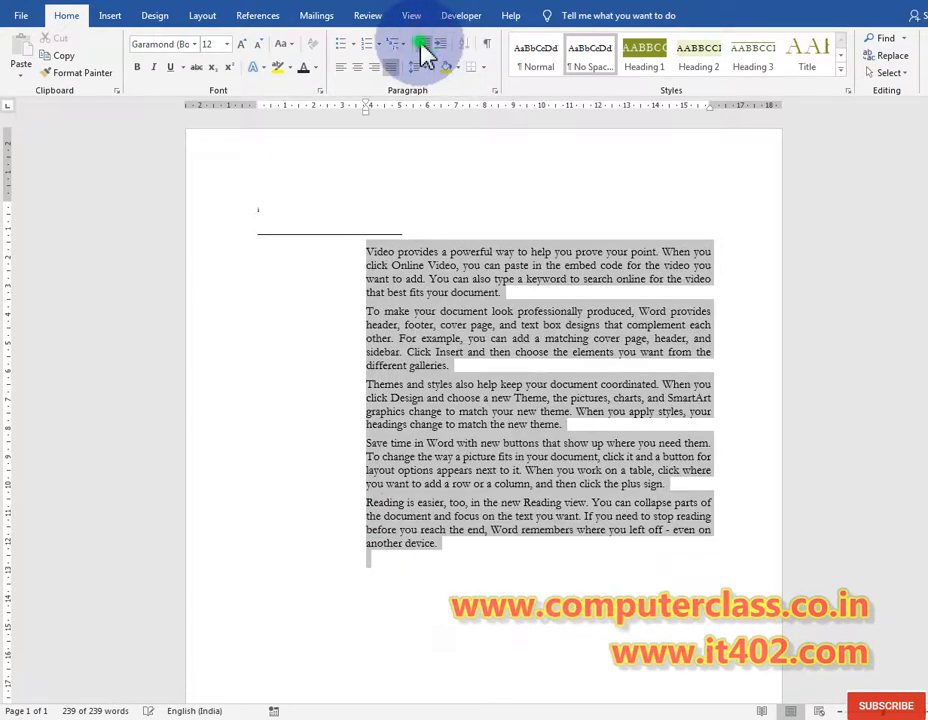
{"action": "left_click", "coordinate": [425, 45]}
{"action": "left_click", "coordinate": [425, 45]}
{"action": "left_click", "coordinate": [425, 45]}
Clear the sample text, set a left indent of six levels on the empty paragraph, and generate new text there with =rand()
{"action": "left_click", "coordinate": [713, 269]}
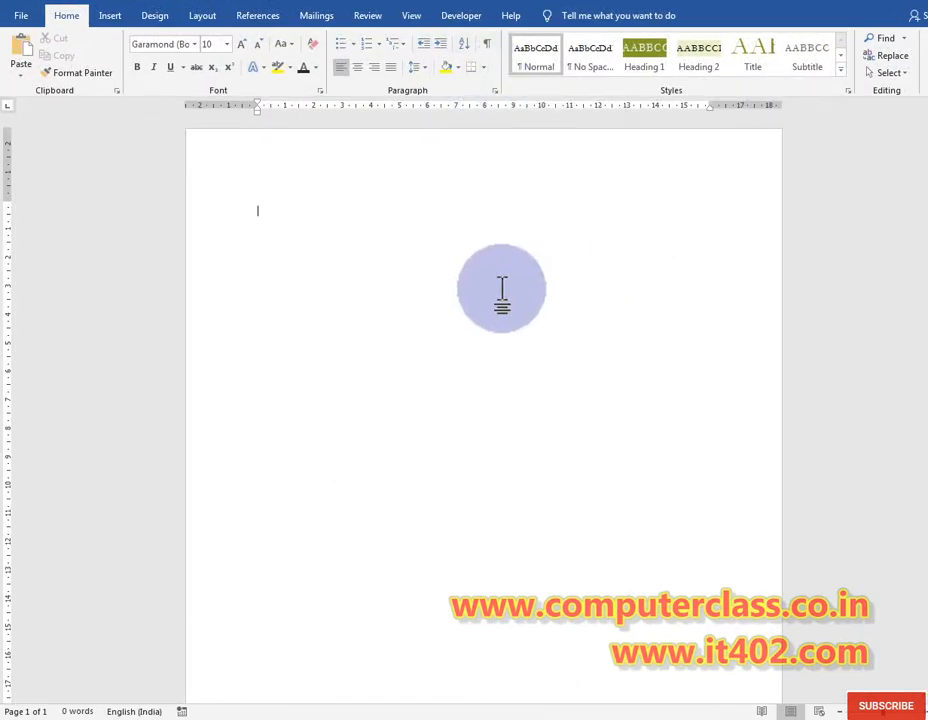
{"action": "left_click", "coordinate": [440, 45]}
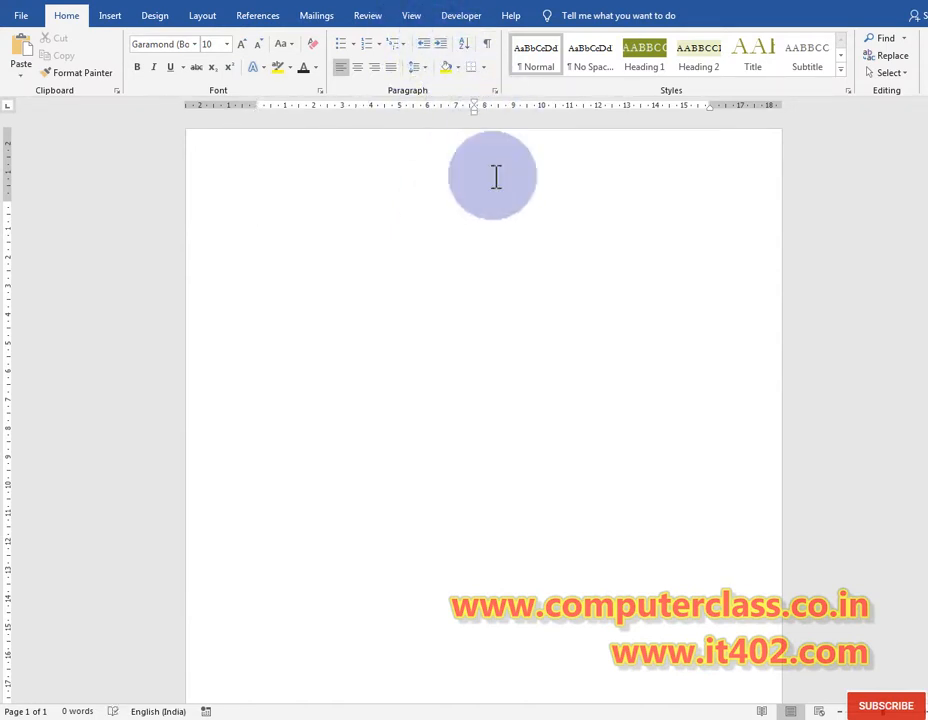
{"action": "type", "text": "d()"}
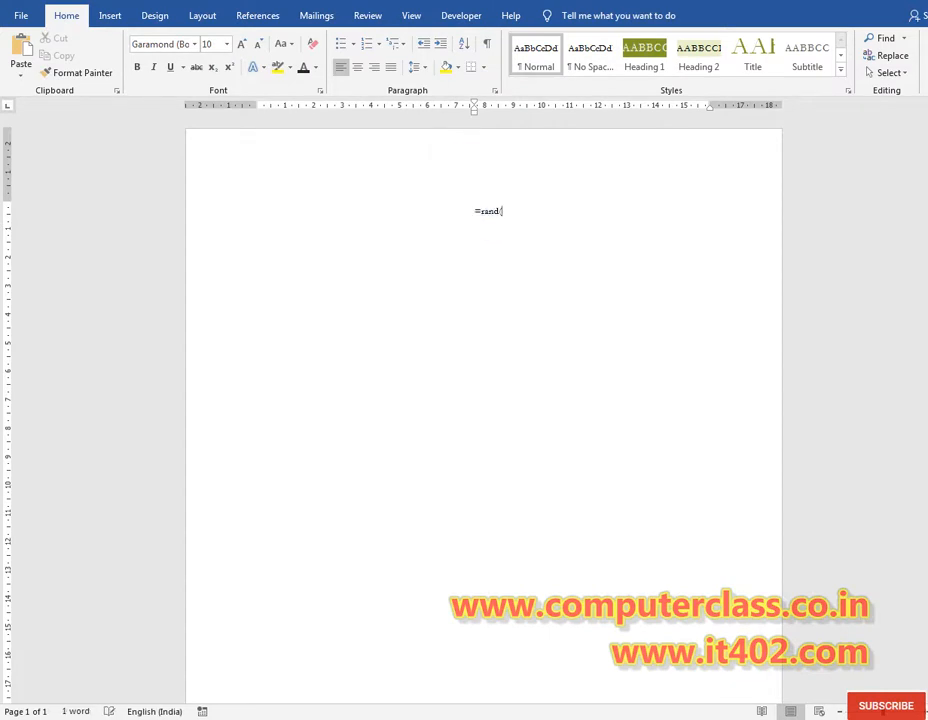
{"action": "key", "text": "Return"}
Justify all of the generated paragraphs
{"action": "triple_click", "coordinate": [478, 198]}
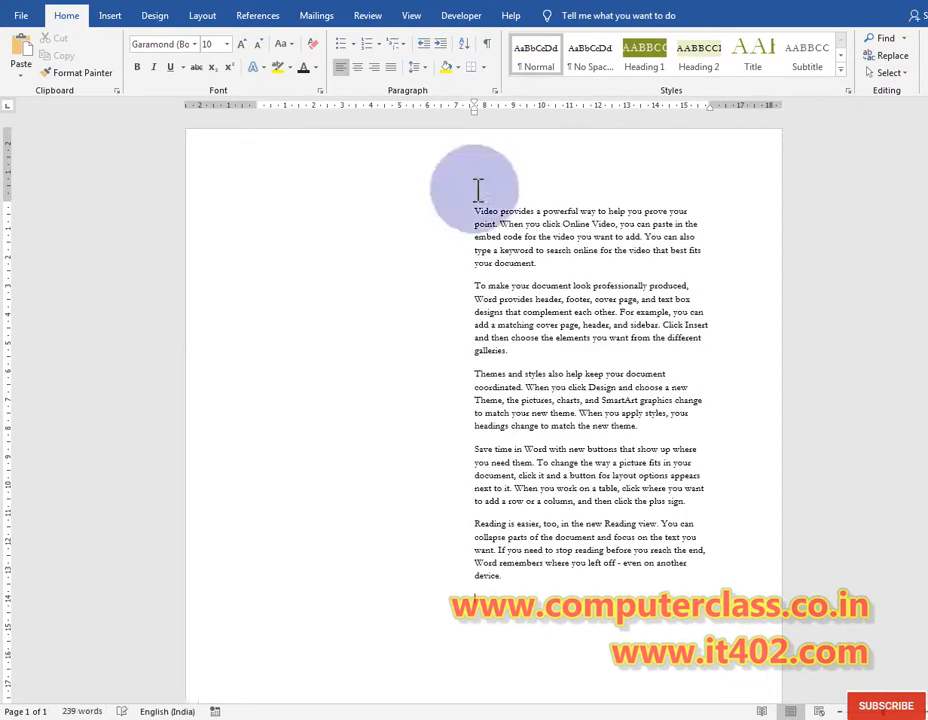
{"action": "key", "text": "ctrl+j"}
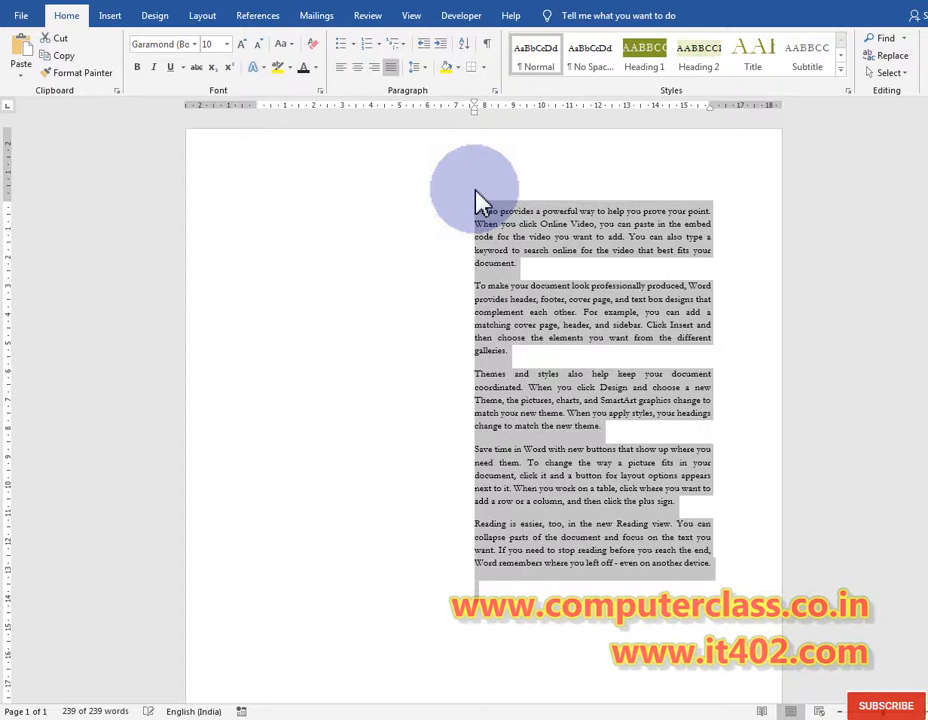
{"action": "left_click", "coordinate": [588, 298]}
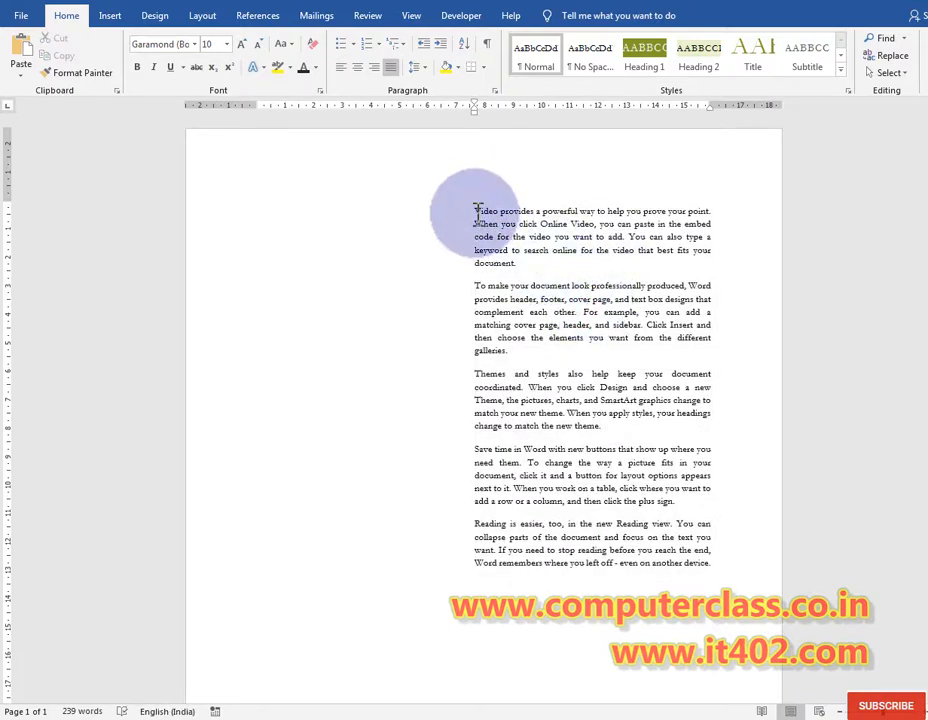
Decrease the left indent of all five paragraphs by six levels, back to the page margin
{"action": "left_click_drag", "start_coordinate": [476, 211], "coordinate": [694, 558]}
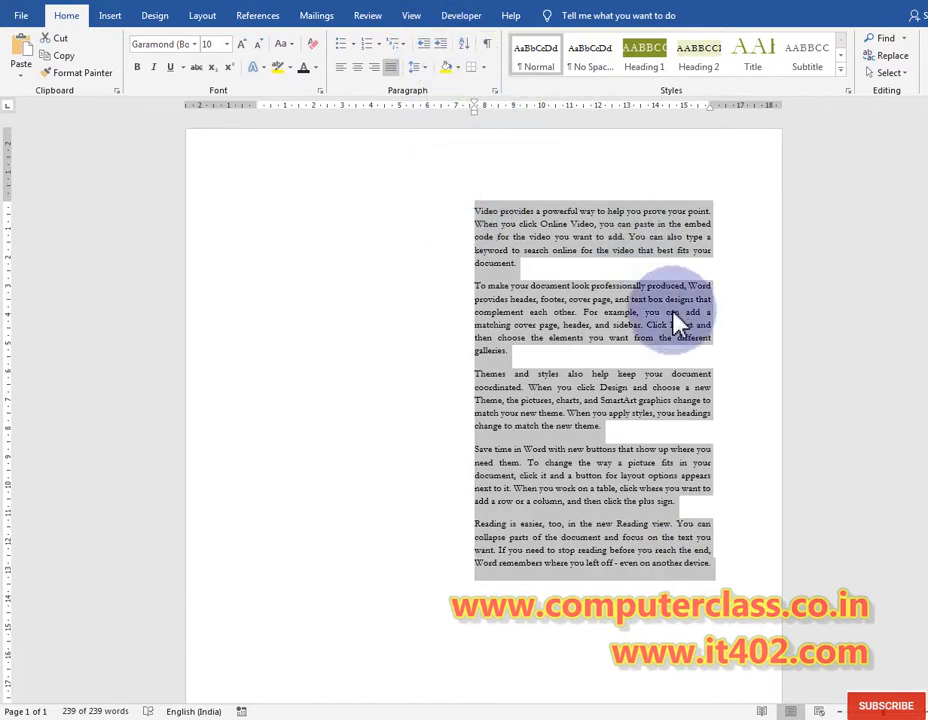
{"action": "left_click", "coordinate": [422, 46]}
{"action": "left_click", "coordinate": [421, 46]}
{"action": "left_click", "coordinate": [421, 46]}
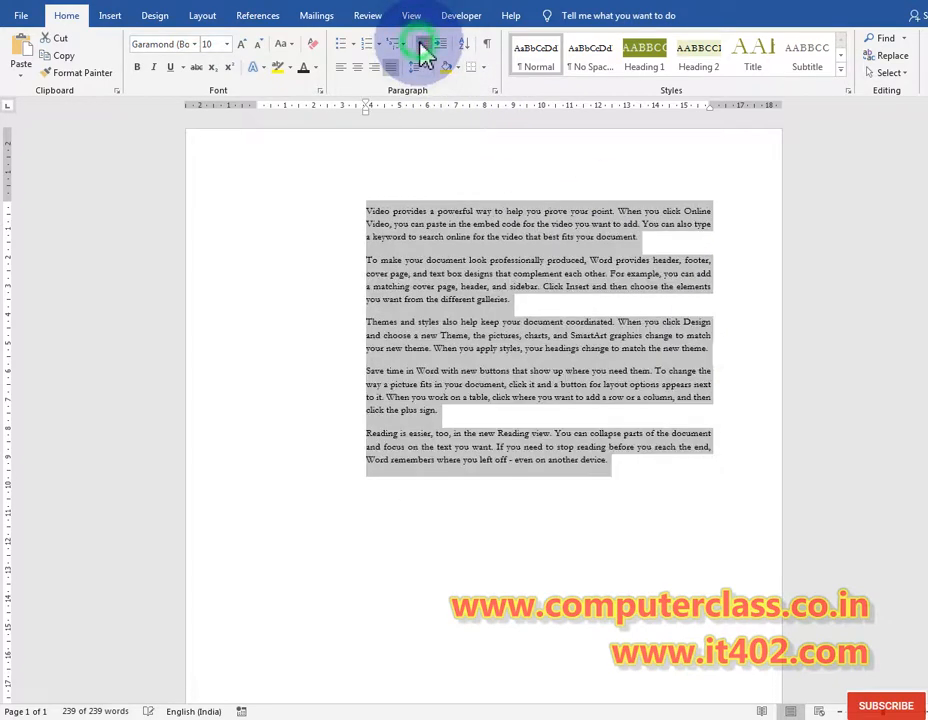
{"action": "left_click", "coordinate": [421, 46]}
{"action": "left_click", "coordinate": [421, 46]}
{"action": "left_click", "coordinate": [421, 46]}
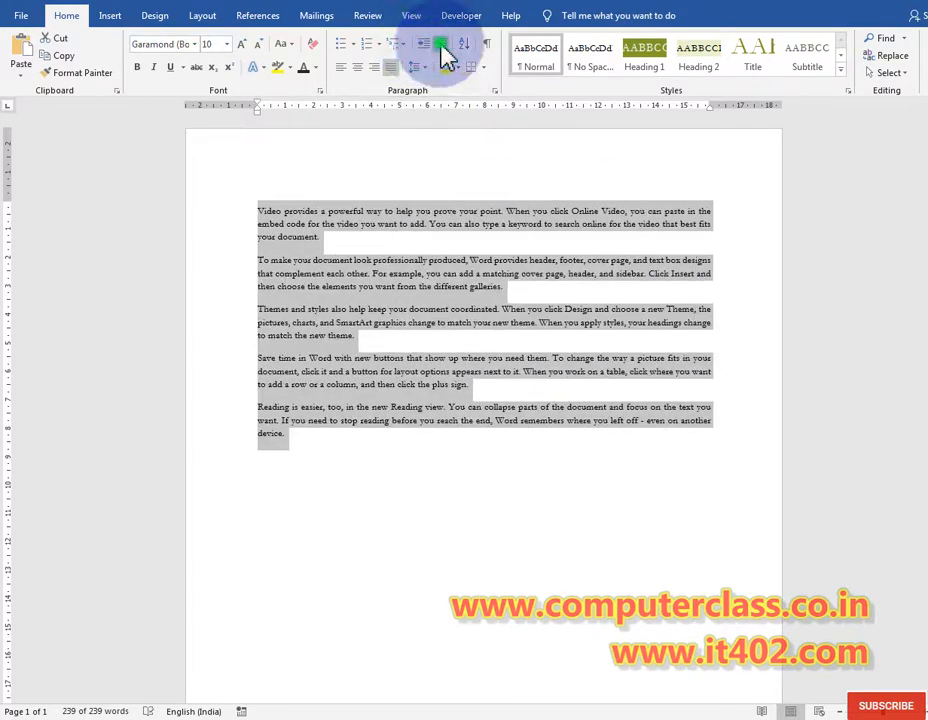
Try increasing the selected paragraphs' left indent by four levels and decreasing it by four again
{"action": "left_click", "coordinate": [441, 46]}
{"action": "left_click", "coordinate": [441, 46]}
{"action": "left_click", "coordinate": [441, 46]}
{"action": "left_click", "coordinate": [441, 46]}
{"action": "left_click", "coordinate": [424, 46]}
{"action": "left_click", "coordinate": [424, 46]}
{"action": "left_click", "coordinate": [424, 46]}
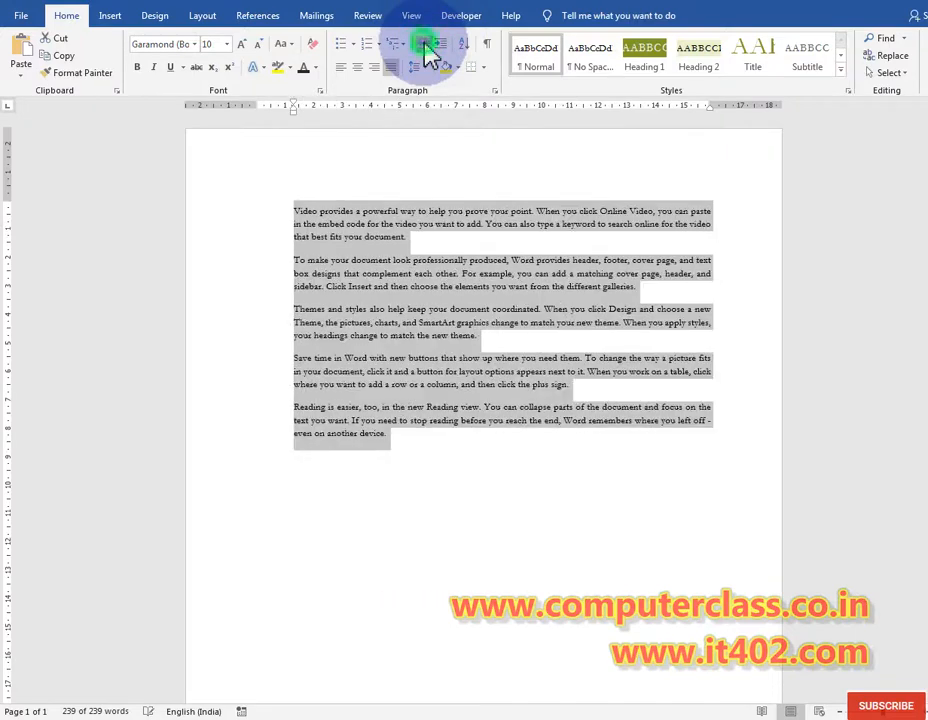
{"action": "left_click", "coordinate": [424, 46]}
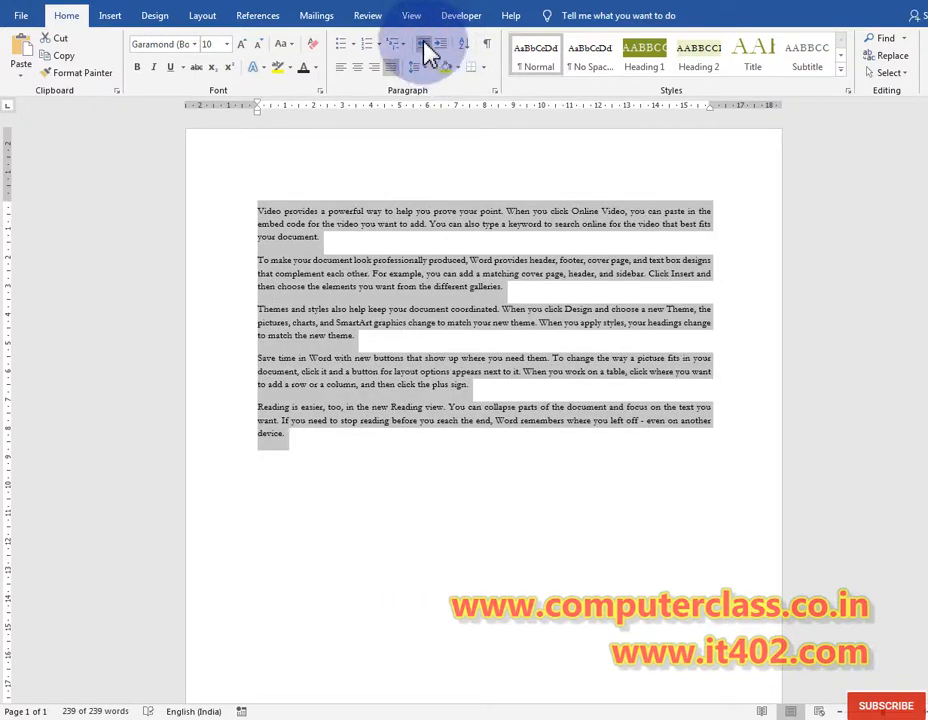
Apply All Borders to the selected paragraphs and switch their outside borders off
{"action": "left_click", "coordinate": [483, 72]}
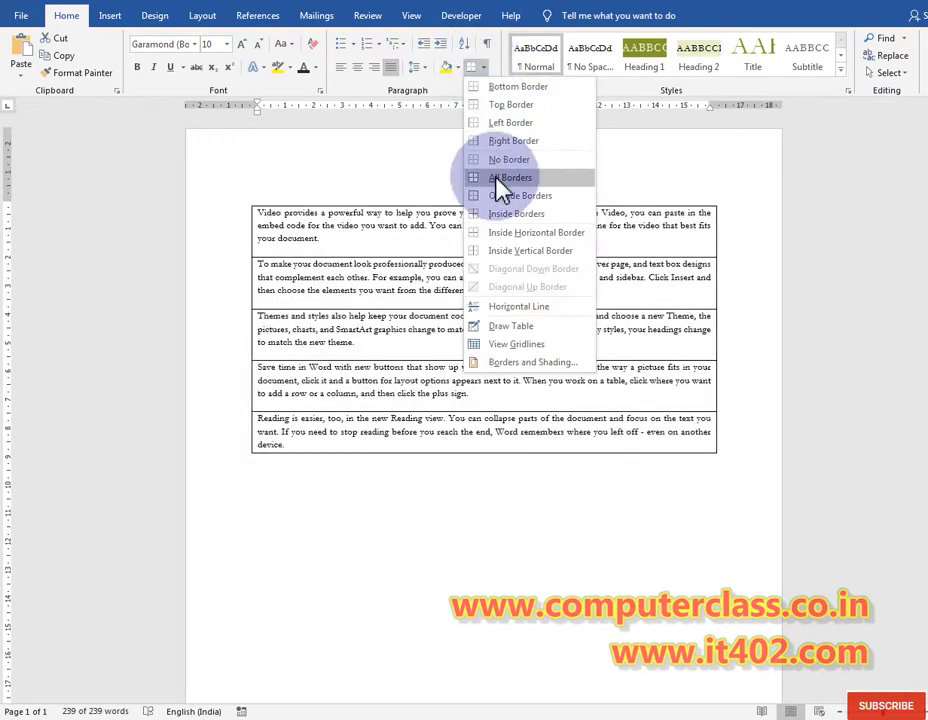
{"action": "left_click", "coordinate": [497, 181]}
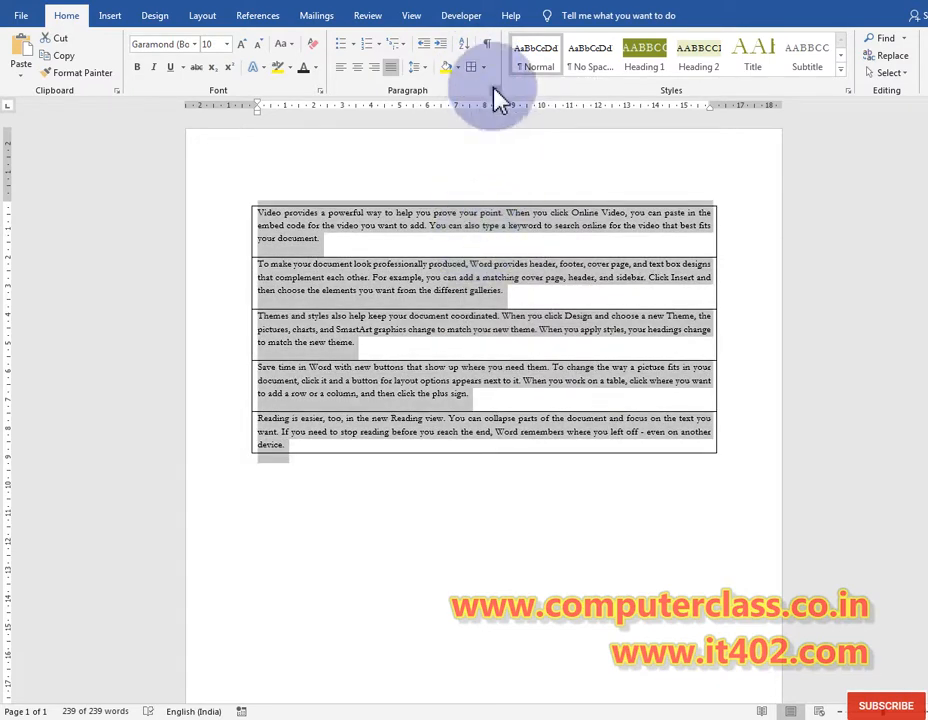
{"action": "left_click", "coordinate": [483, 77]}
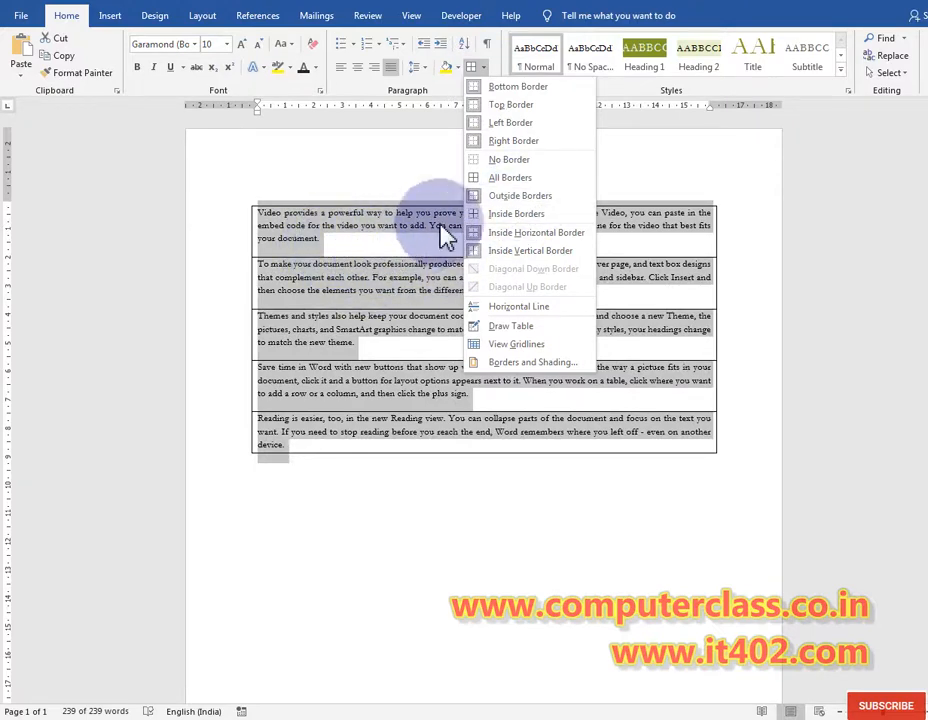
{"action": "left_click", "coordinate": [489, 197]}
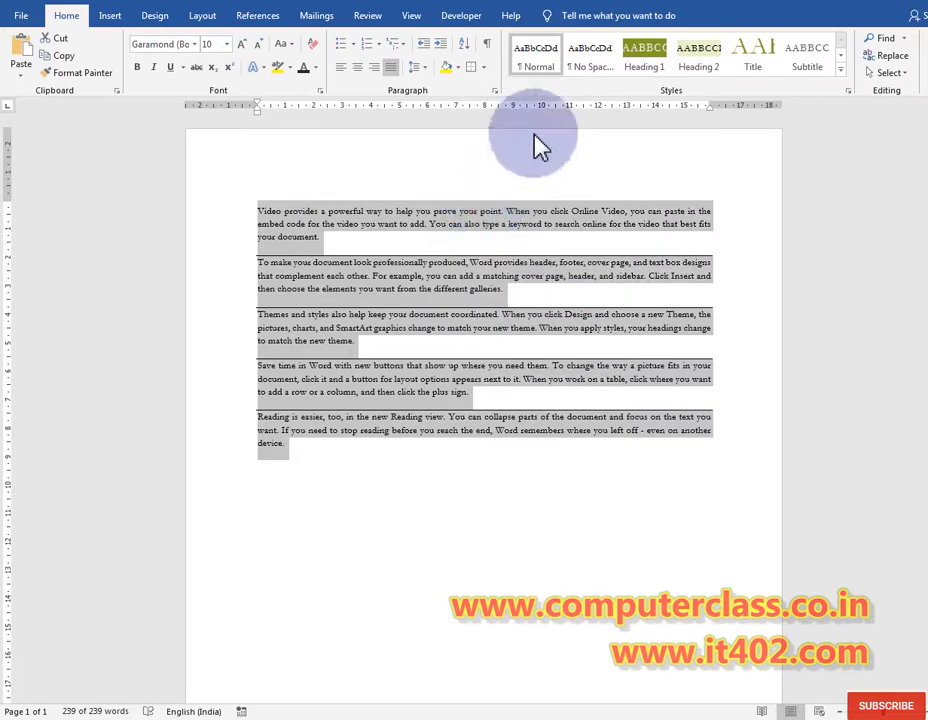
Clear the remaining borders and put only Outside Borders around the selected paragraphs
{"action": "left_click", "coordinate": [487, 68]}
{"action": "left_click", "coordinate": [480, 157]}
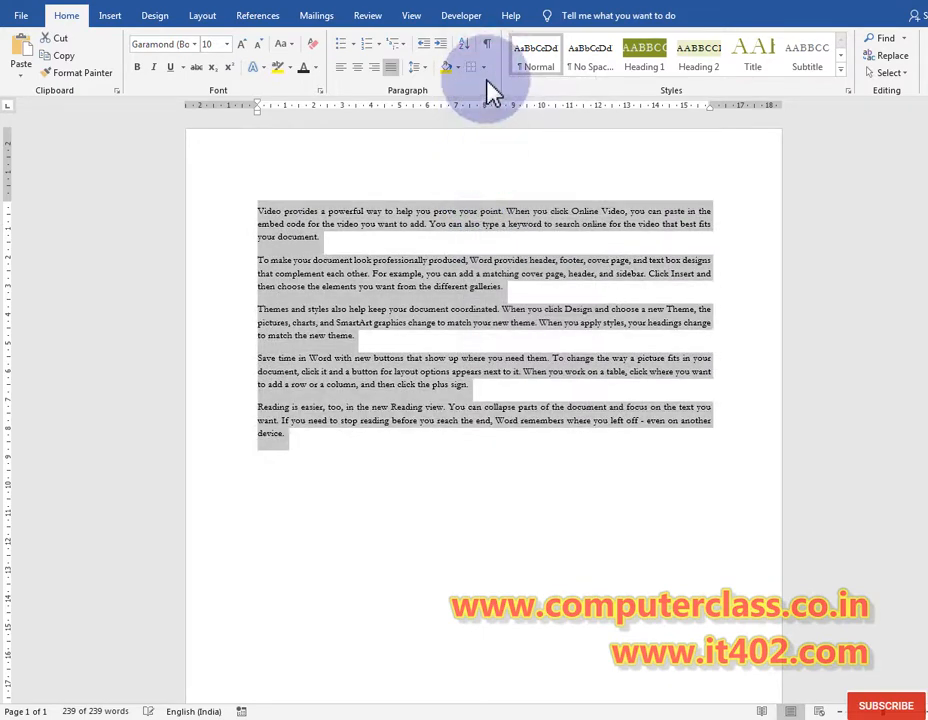
{"action": "left_click", "coordinate": [484, 70]}
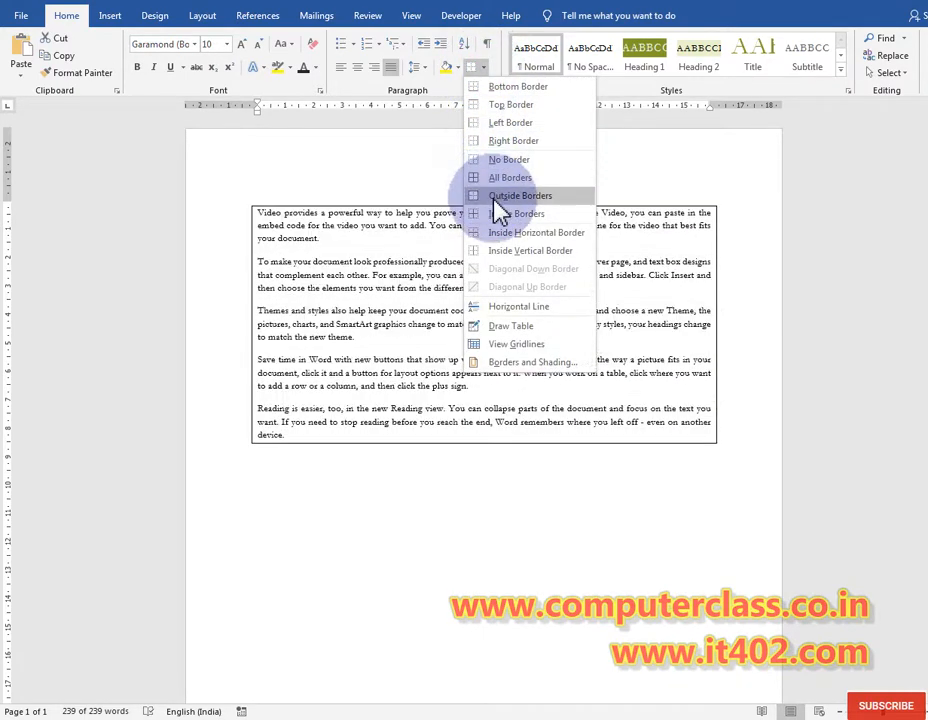
{"action": "left_click", "coordinate": [495, 198]}
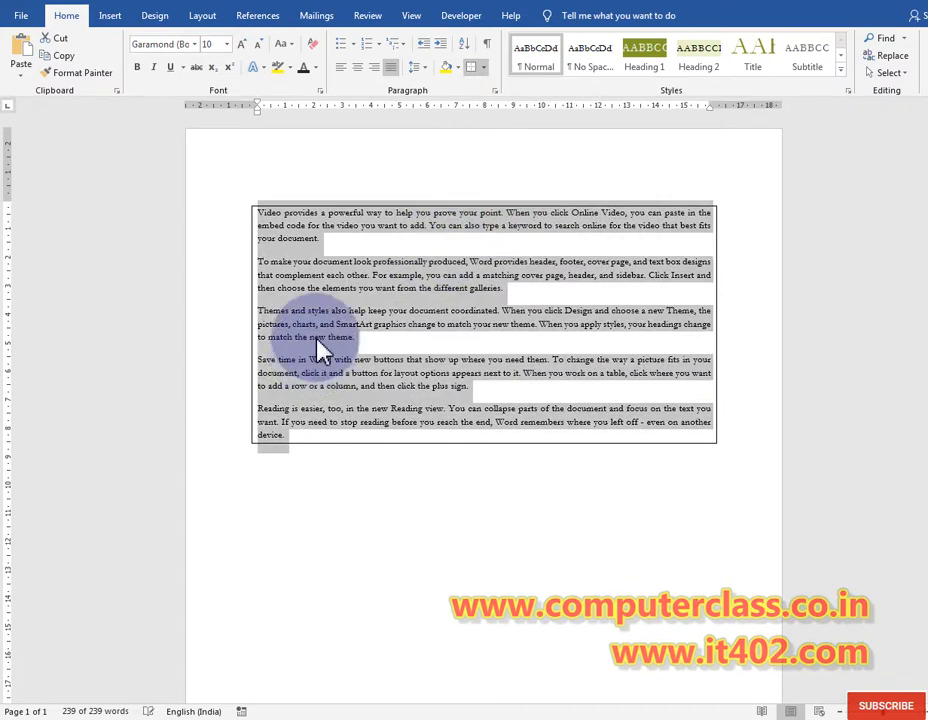
Enlarge the selected text to 15 pt and remove the outside border around it
{"action": "key", "text": "ctrl+]"}
{"action": "key", "text": "ctrl+]"}
{"action": "key", "text": "ctrl+]"}
{"action": "key", "text": "ctrl+]"}
{"action": "key", "text": "ctrl+]"}
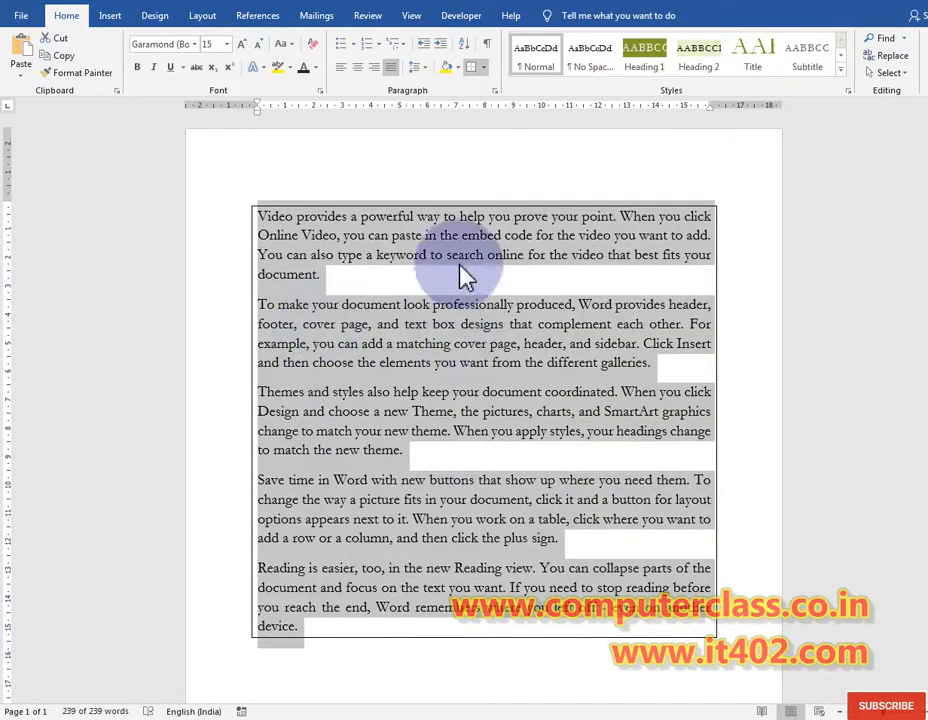
{"action": "left_click", "coordinate": [485, 68]}
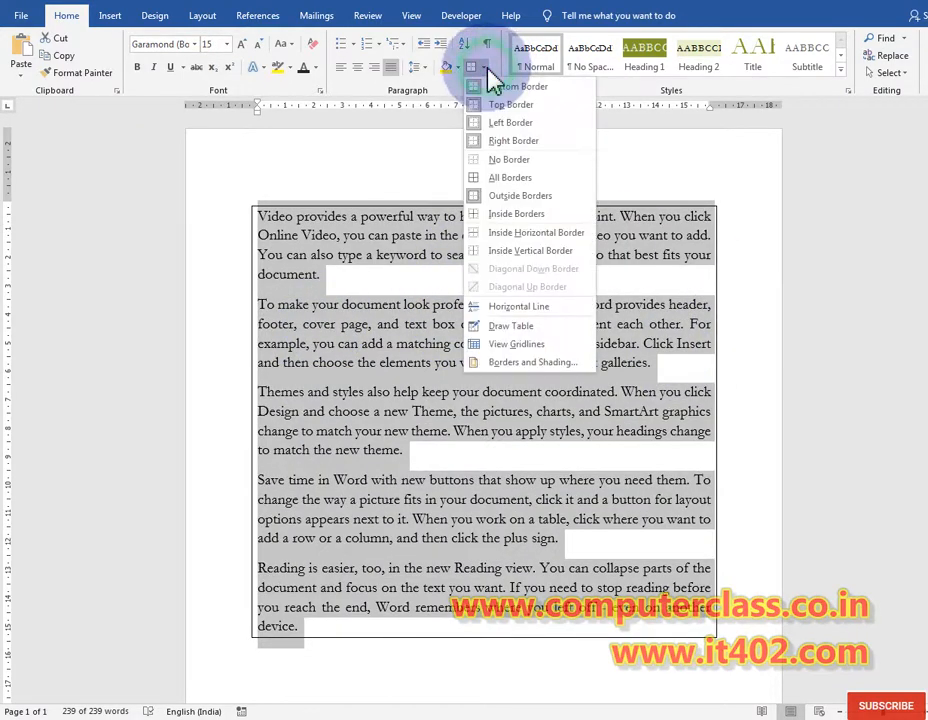
{"action": "left_click", "coordinate": [492, 160]}
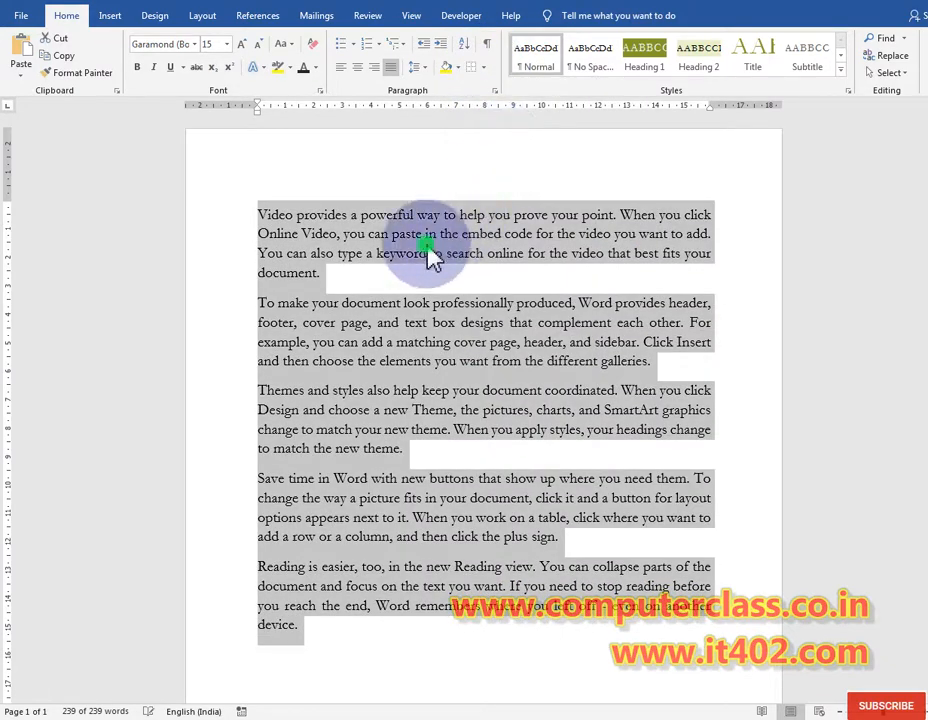
Apply a triple-line border style around the first paragraph only, using the Borders and Shading settings
{"action": "left_click", "coordinate": [320, 273]}
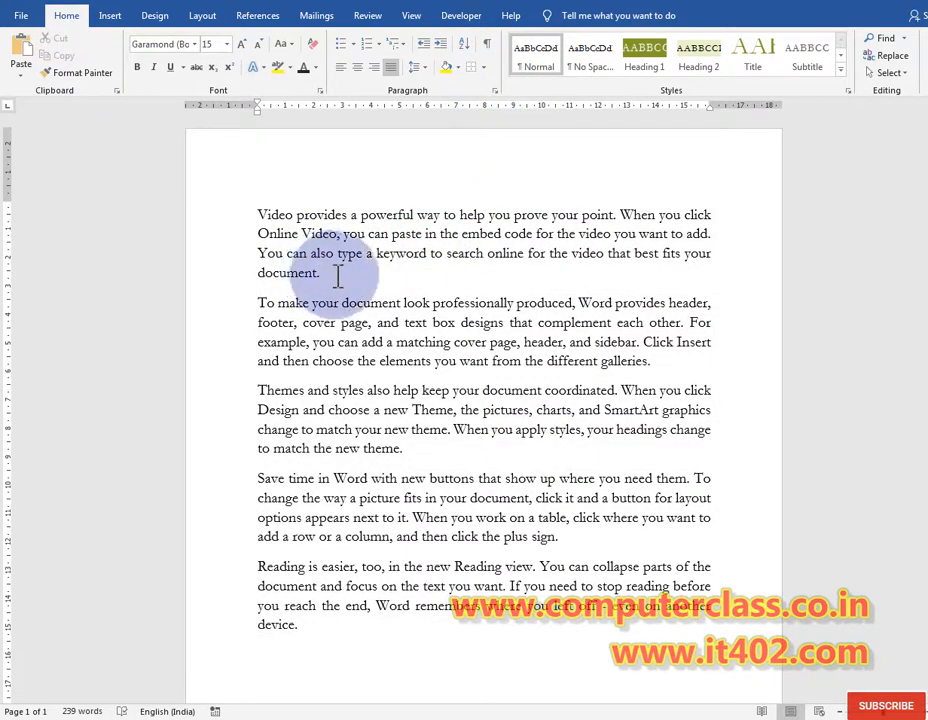
{"action": "left_click", "coordinate": [486, 72]}
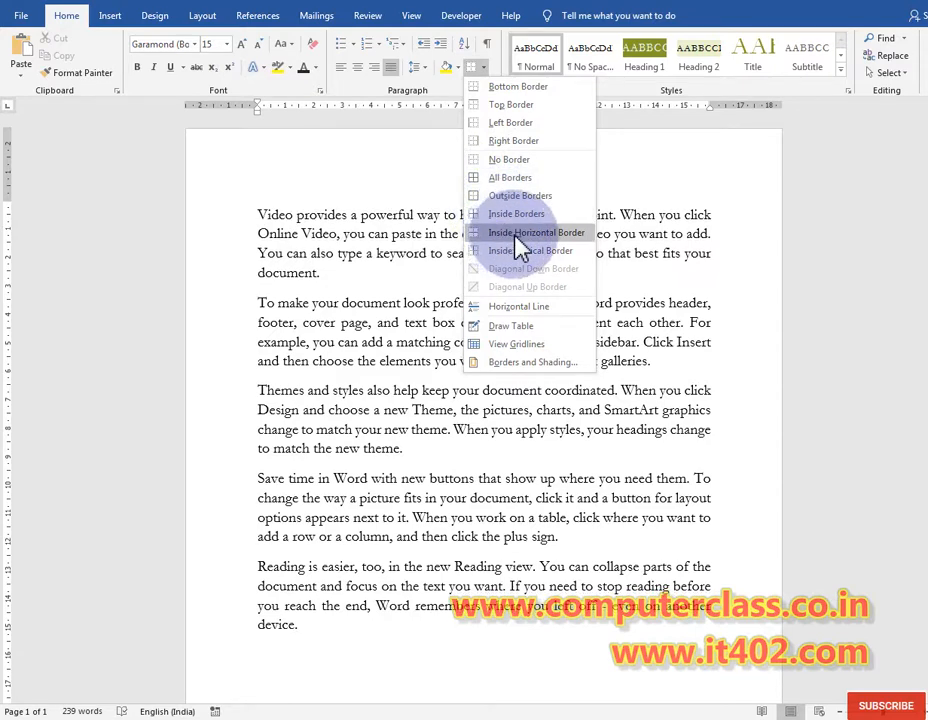
{"action": "left_click", "coordinate": [336, 271]}
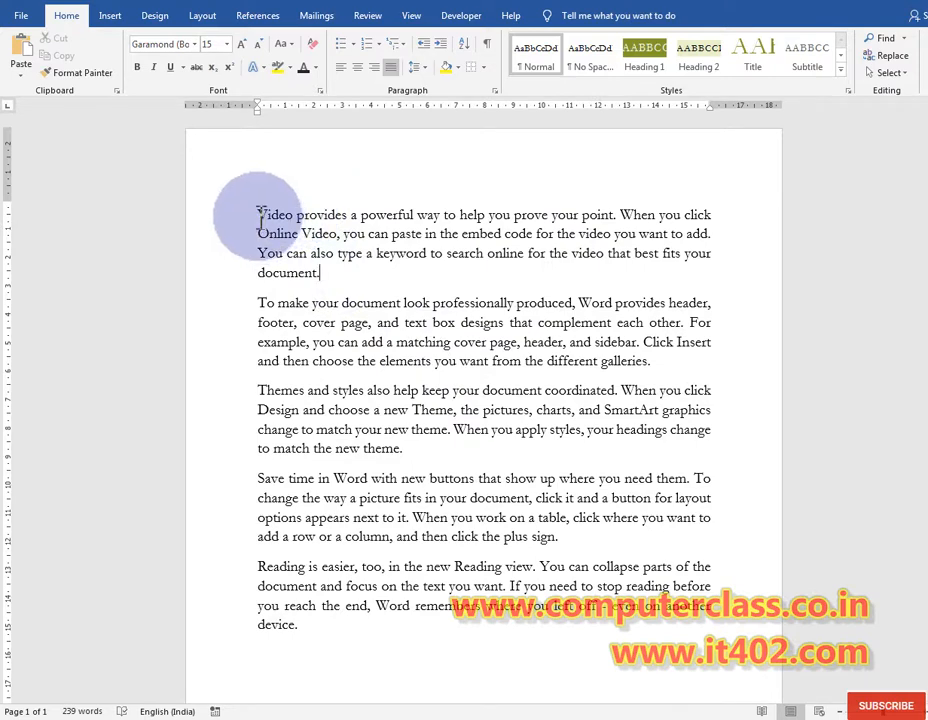
{"action": "left_click", "coordinate": [482, 68]}
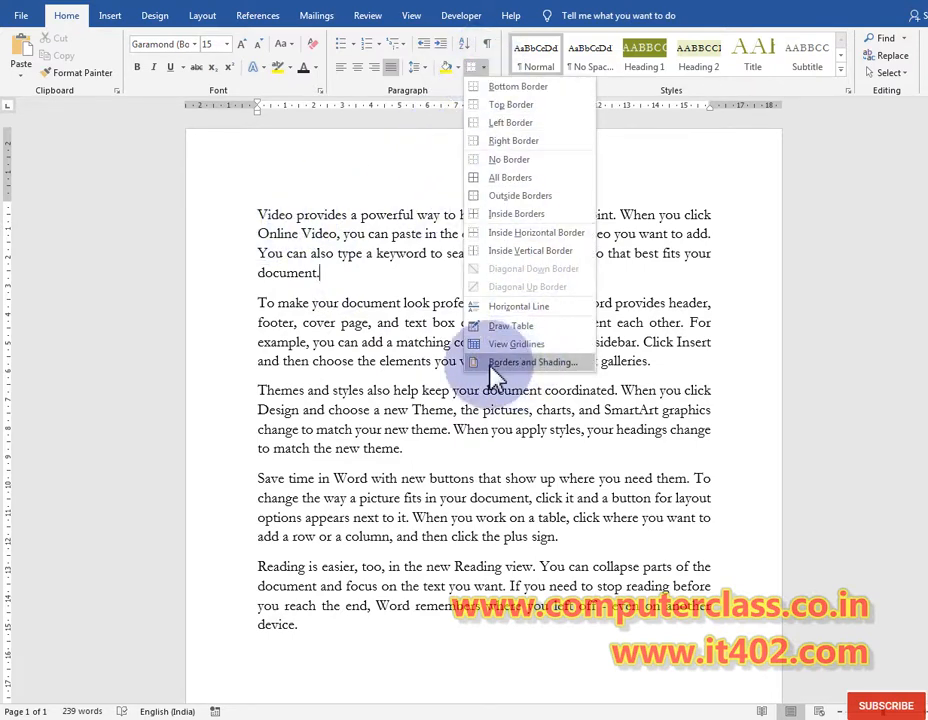
{"action": "left_click", "coordinate": [532, 362]}
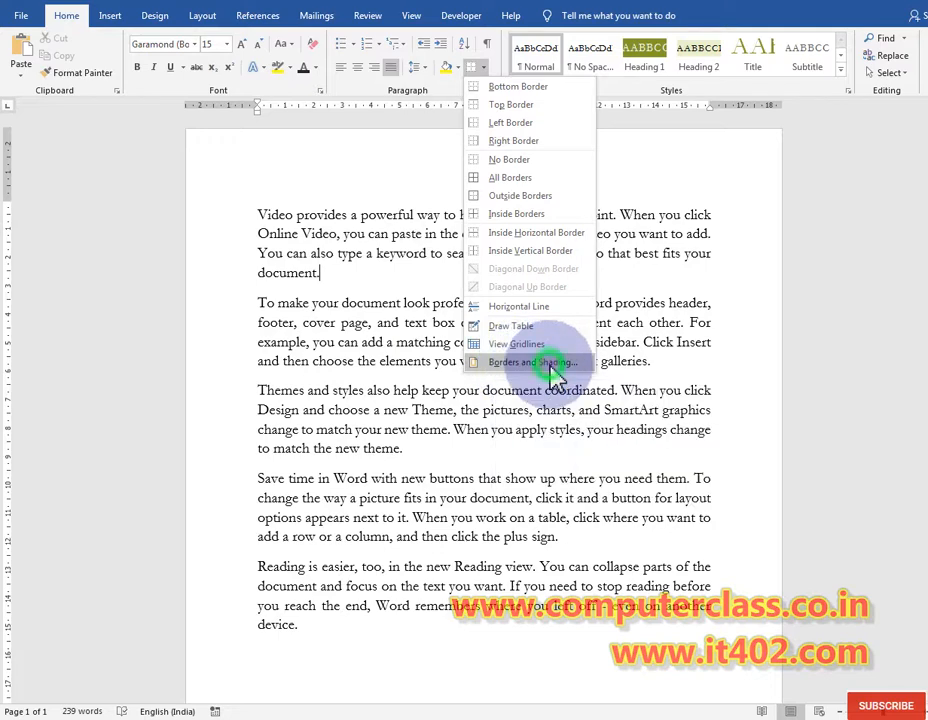
{"action": "scroll", "coordinate": [430, 300], "scroll_direction": "down", "scroll_amount": 3}
{"action": "left_click", "coordinate": [437, 300]}
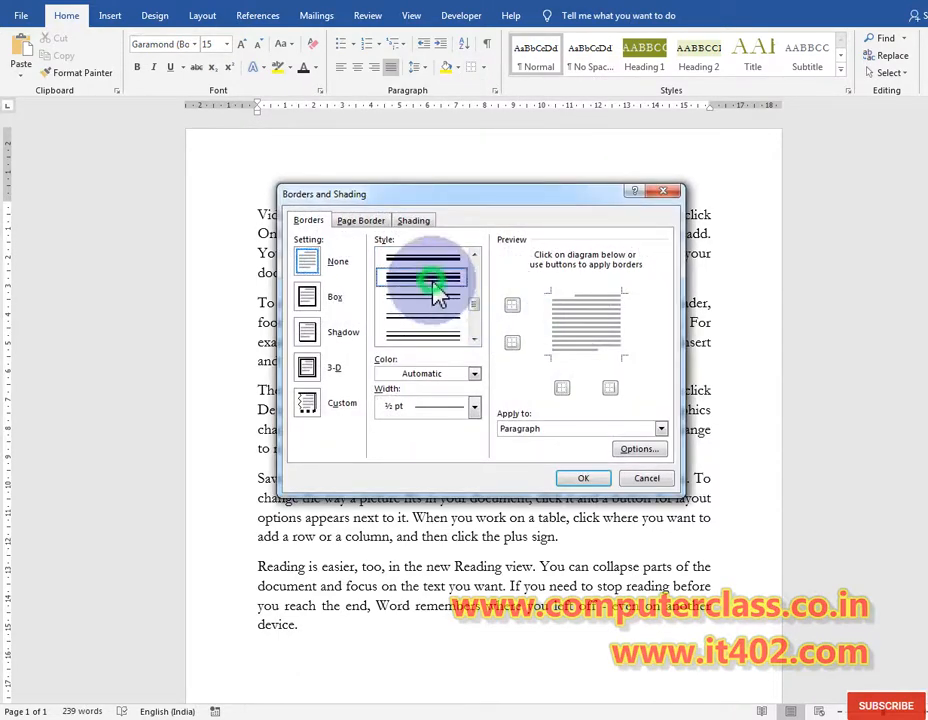
{"action": "left_click", "coordinate": [584, 477]}
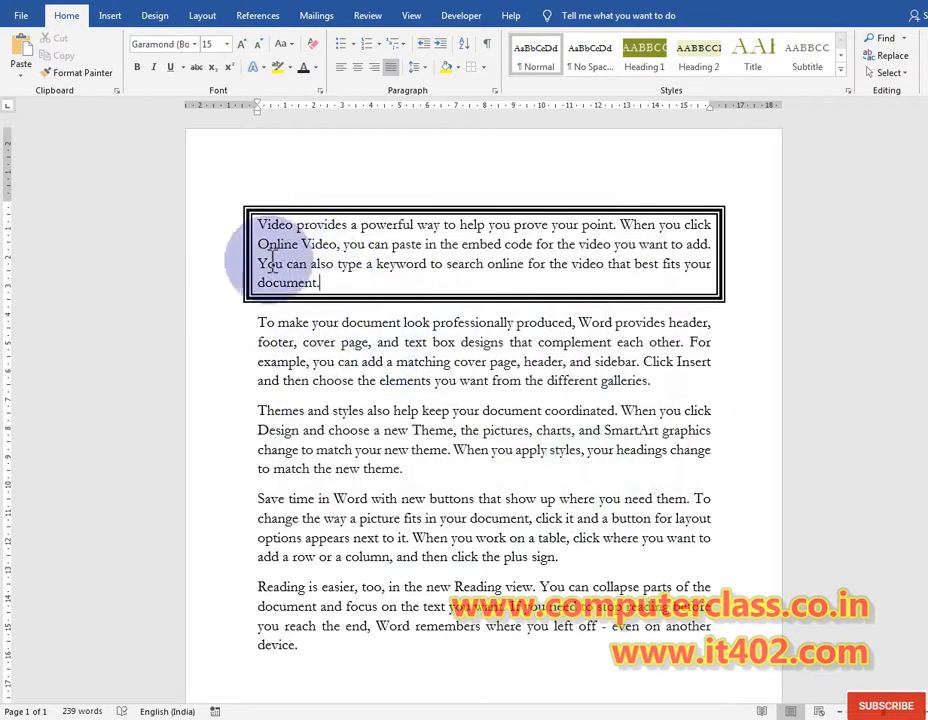
Select the whole text and set it to No Border
{"action": "triple_click", "coordinate": [222, 221]}
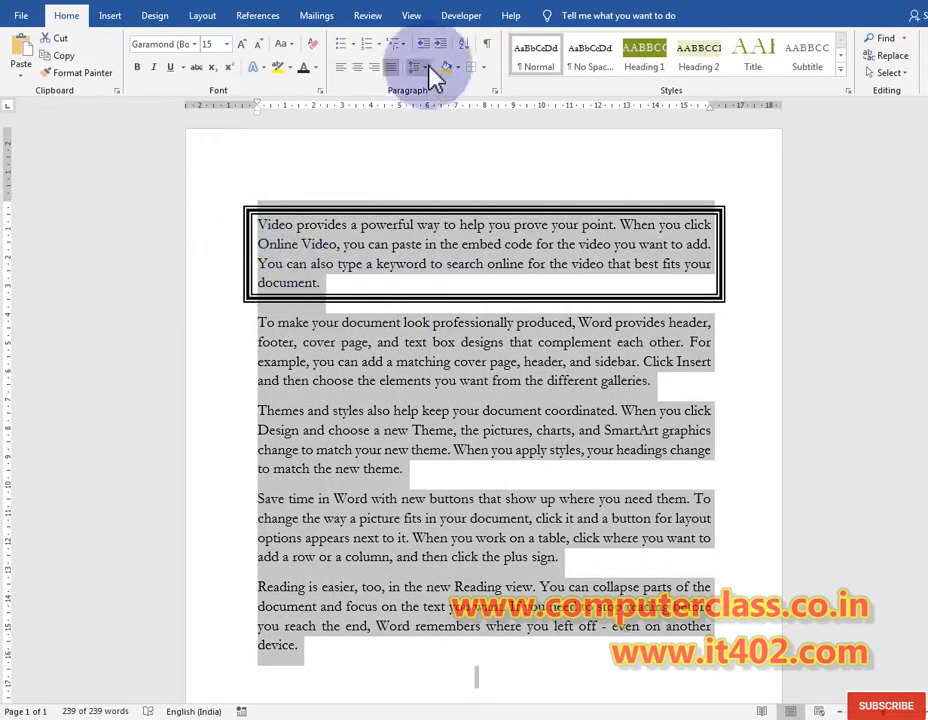
{"action": "left_click", "coordinate": [484, 70]}
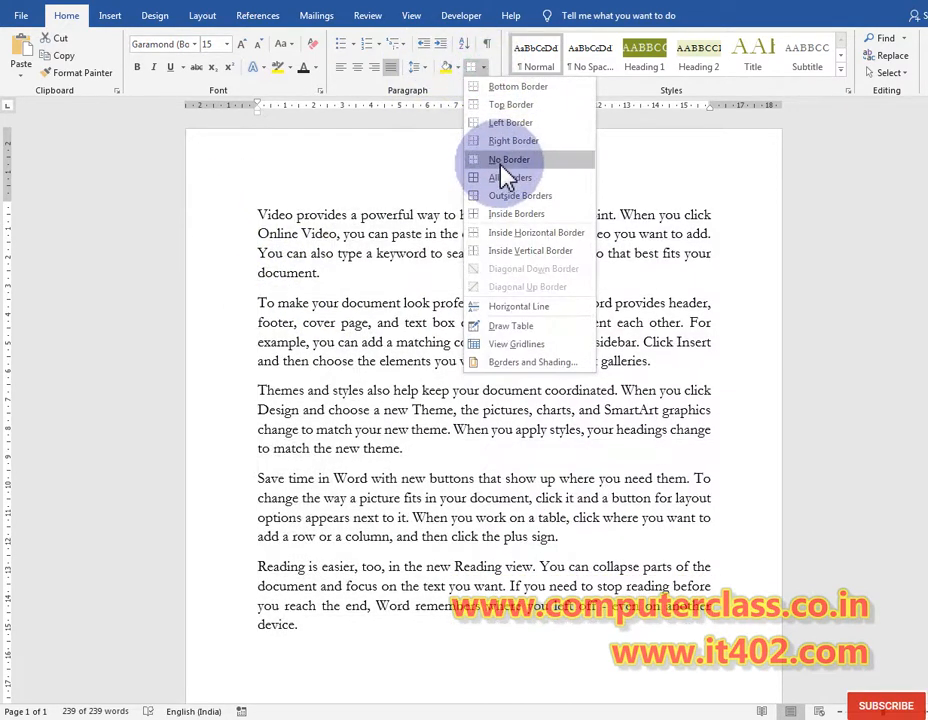
{"action": "left_click", "coordinate": [501, 161]}
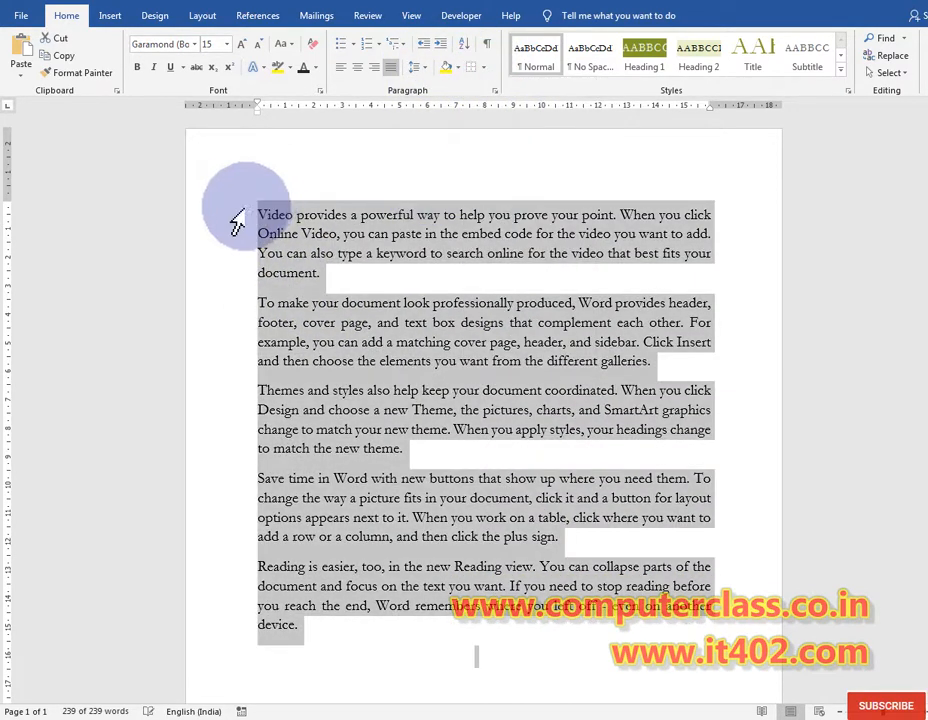
{"action": "left_click", "coordinate": [486, 72]}
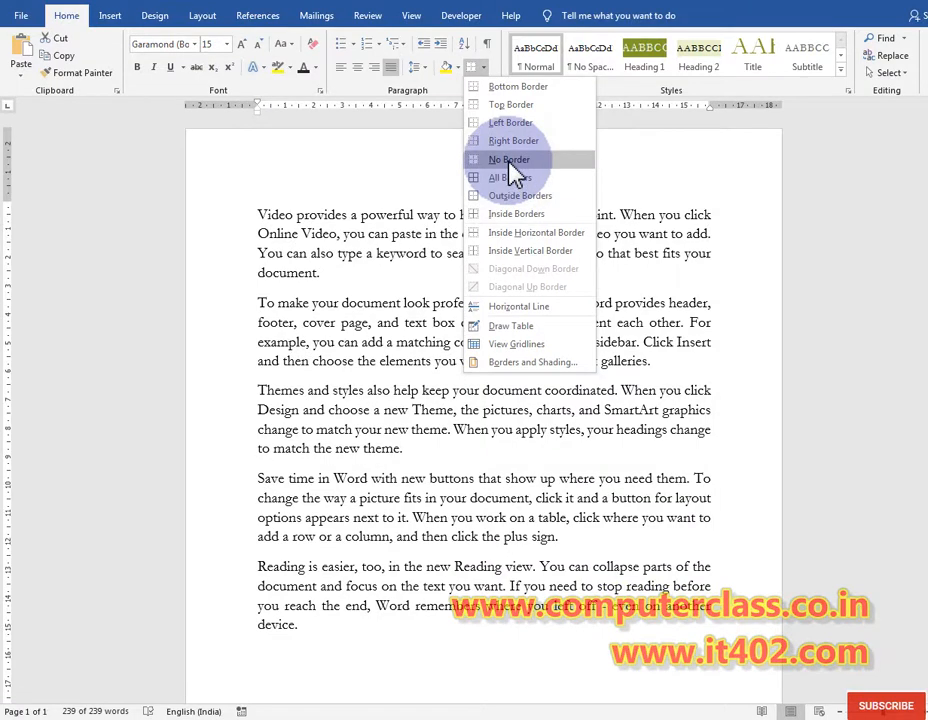
{"action": "left_click", "coordinate": [510, 163]}
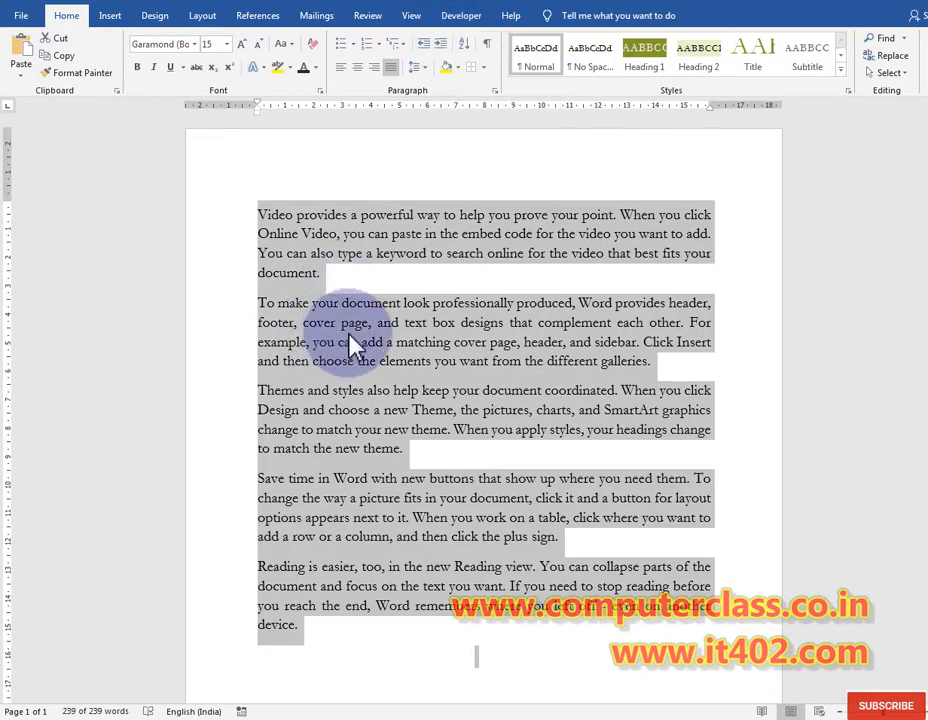
Replace the sample text with 20 pt numbers on separate lines: 12, 34, 43534, 56756765, 8678, 65, 54645, 64 and 5
{"action": "key", "text": "Delete"}
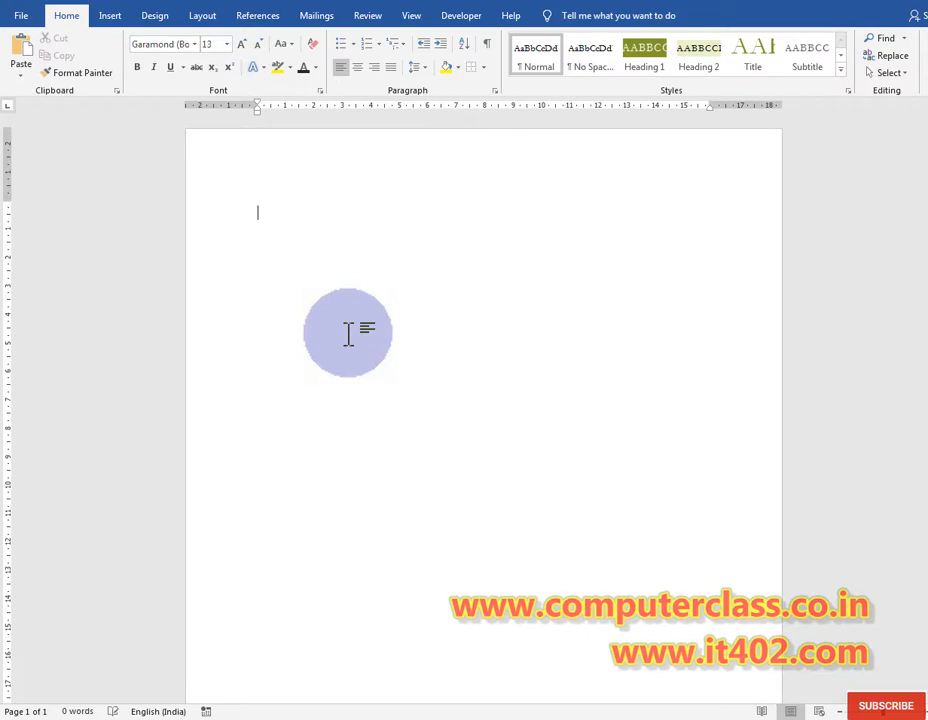
{"action": "key", "text": "ctrl+]"}
{"action": "type", "text": "]"}
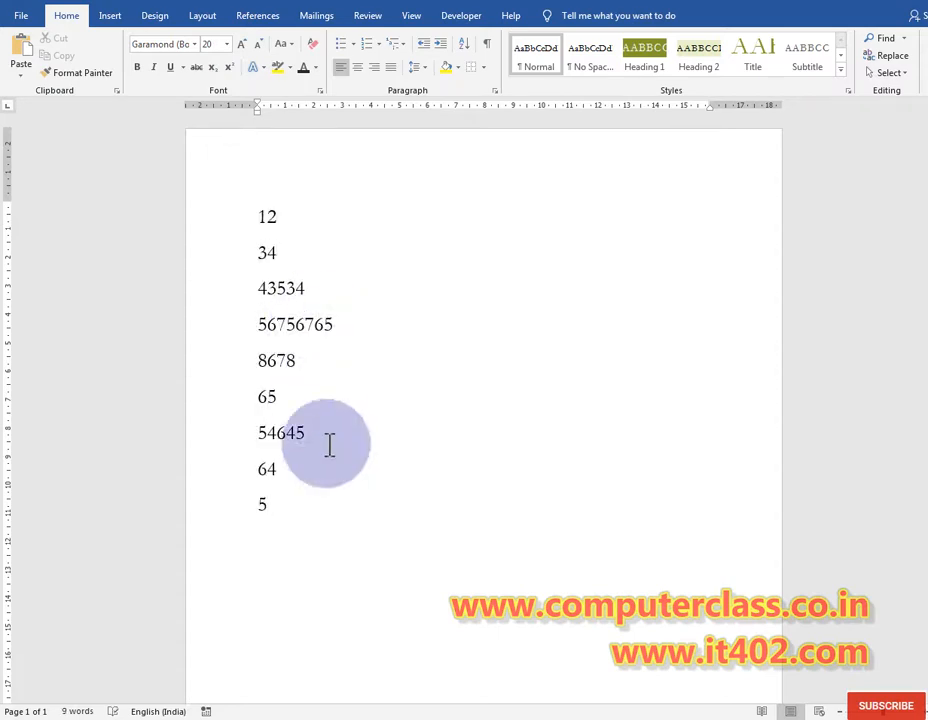
Sort the whole list of numbers by paragraphs as numbers in ascending order
{"action": "left_click_drag", "start_coordinate": [292, 518], "coordinate": [246, 220]}
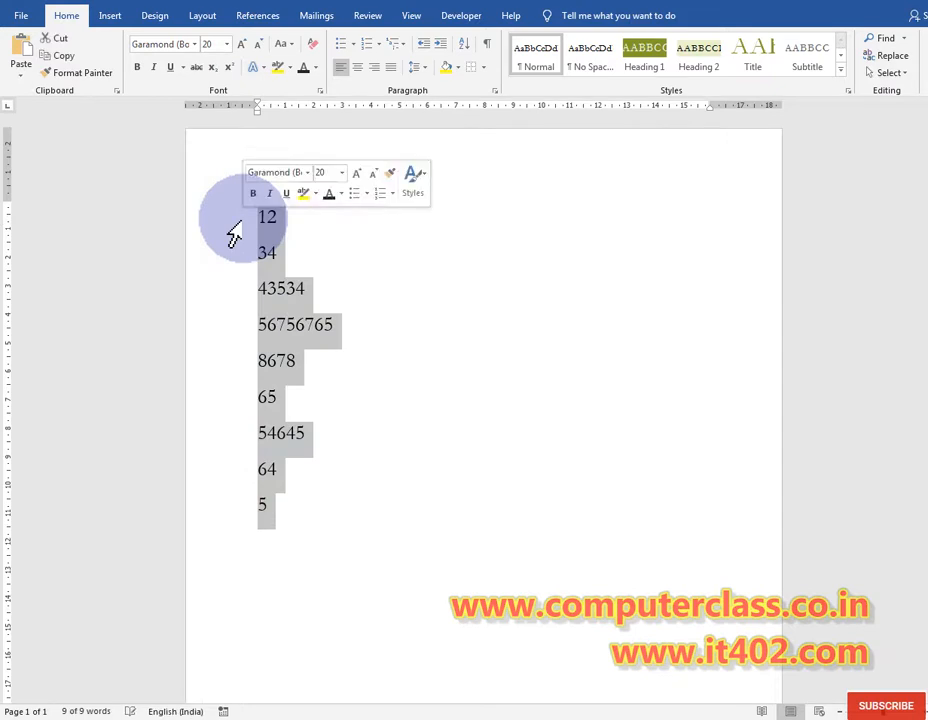
{"action": "left_click", "coordinate": [463, 44]}
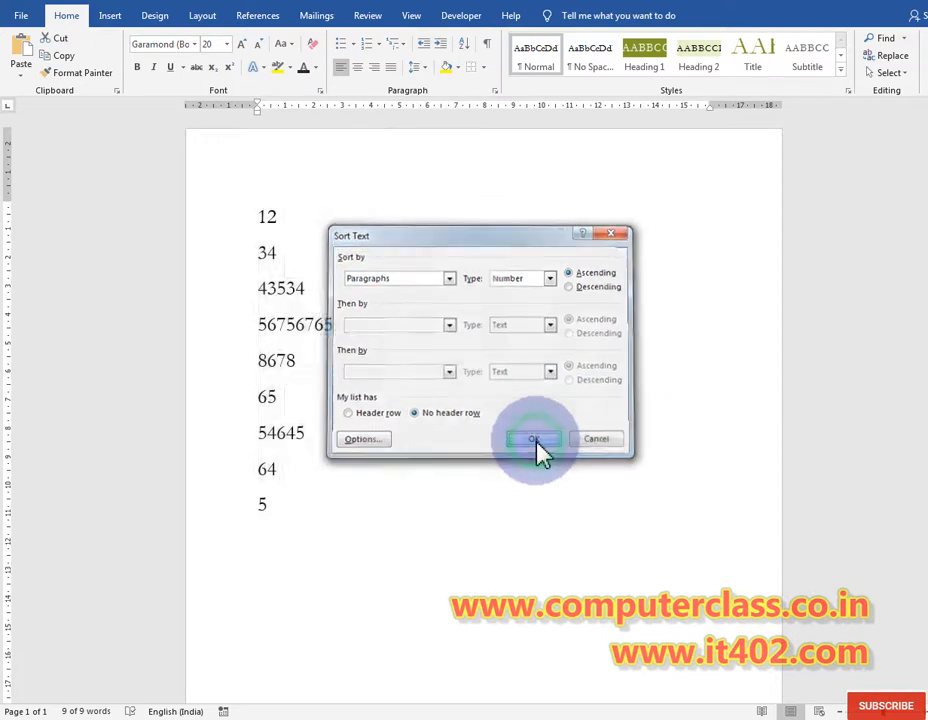
{"action": "left_click", "coordinate": [537, 444]}
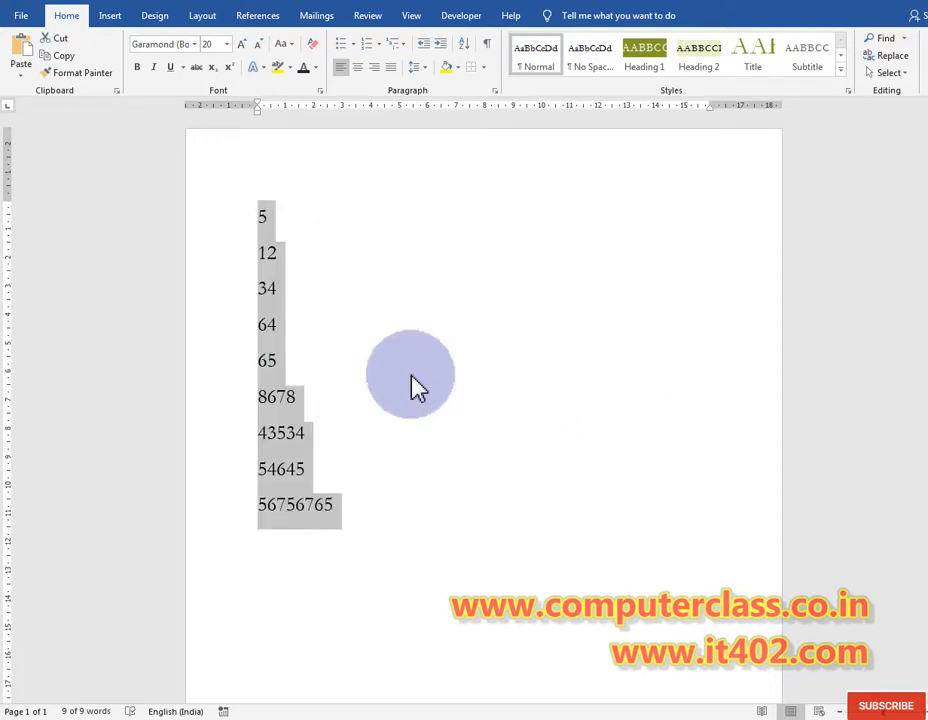
Re-sort the list of numbers in descending order
{"action": "left_click", "coordinate": [463, 43]}
{"action": "left_click", "coordinate": [569, 286]}
{"action": "left_click_drag", "start_coordinate": [497, 234], "coordinate": [610, 152]}
{"action": "left_click", "coordinate": [630, 366]}
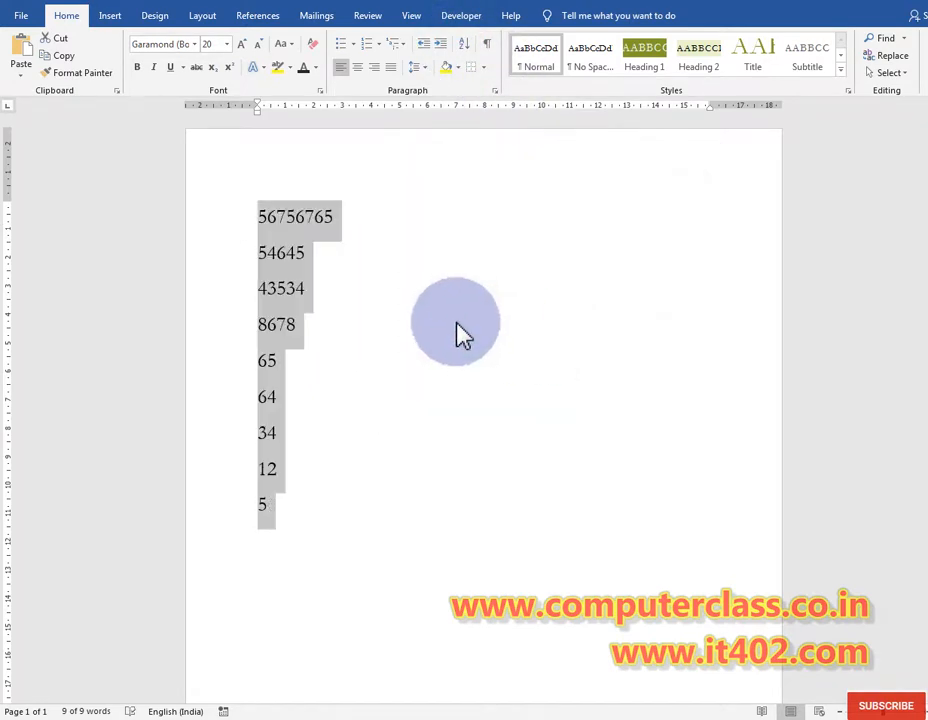
Replace the list of numbers with sample paragraphs generated by =rand()
{"action": "key", "text": "Delete"}
{"action": "type", "text": "=rand"}
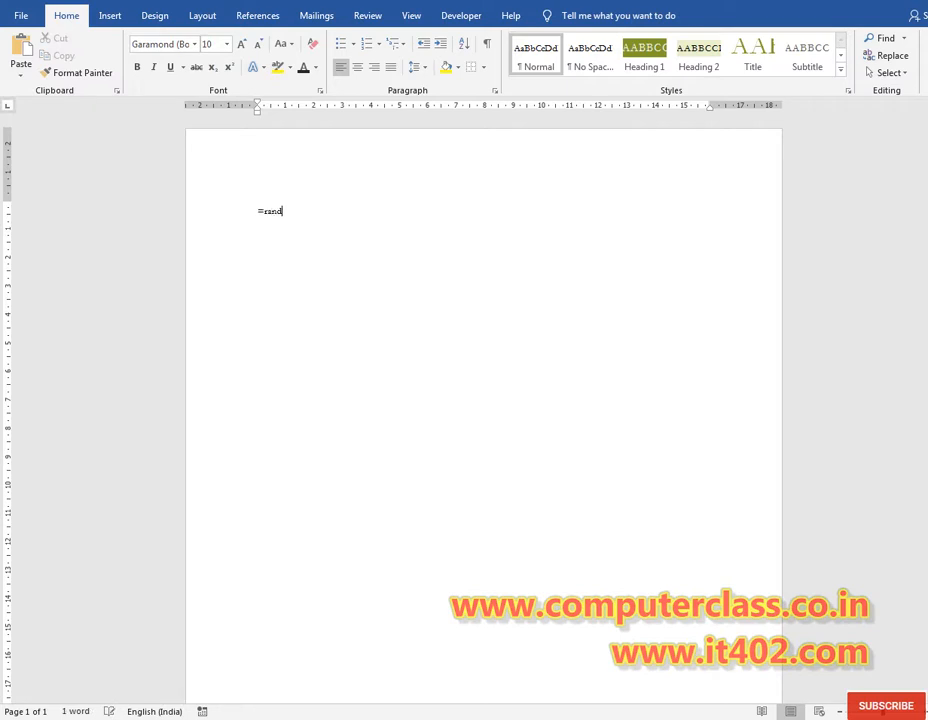
{"action": "type", "text": "()"}
{"action": "key", "text": "Return"}
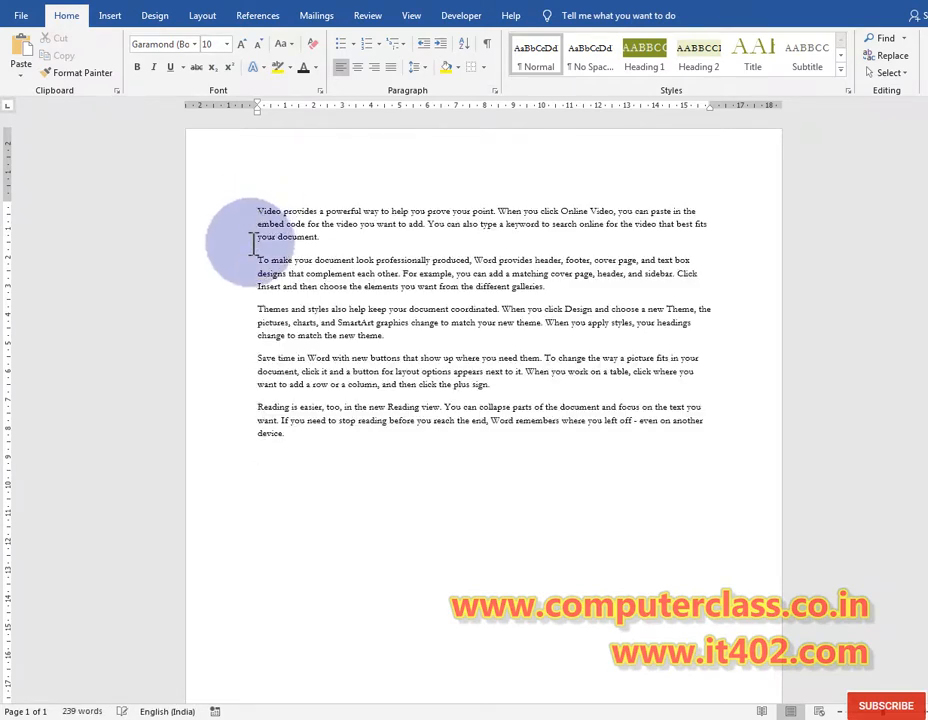
Enlarge all the sample paragraphs to 15 pt
{"action": "left_click_drag", "start_coordinate": [300, 440], "coordinate": [230, 228]}
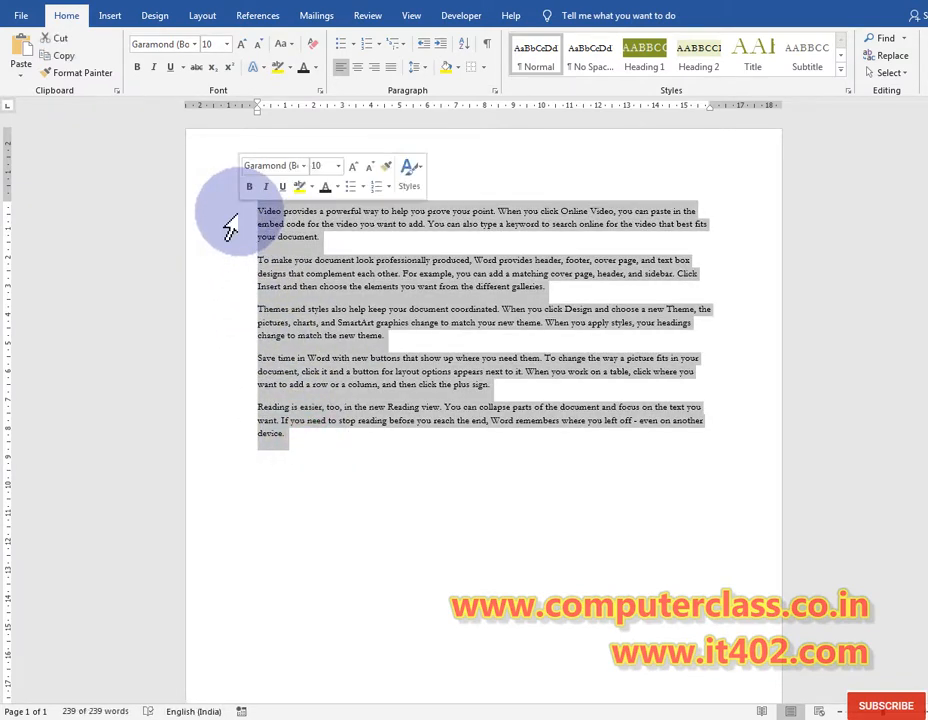
{"action": "key", "text": "ctrl+bracketright"}
{"action": "key", "text": "ctrl+bracketright"}
{"action": "key", "text": "ctrl+bracketright"}
{"action": "key", "text": "ctrl+bracketright"}
{"action": "key", "text": "ctrl+bracketright"}
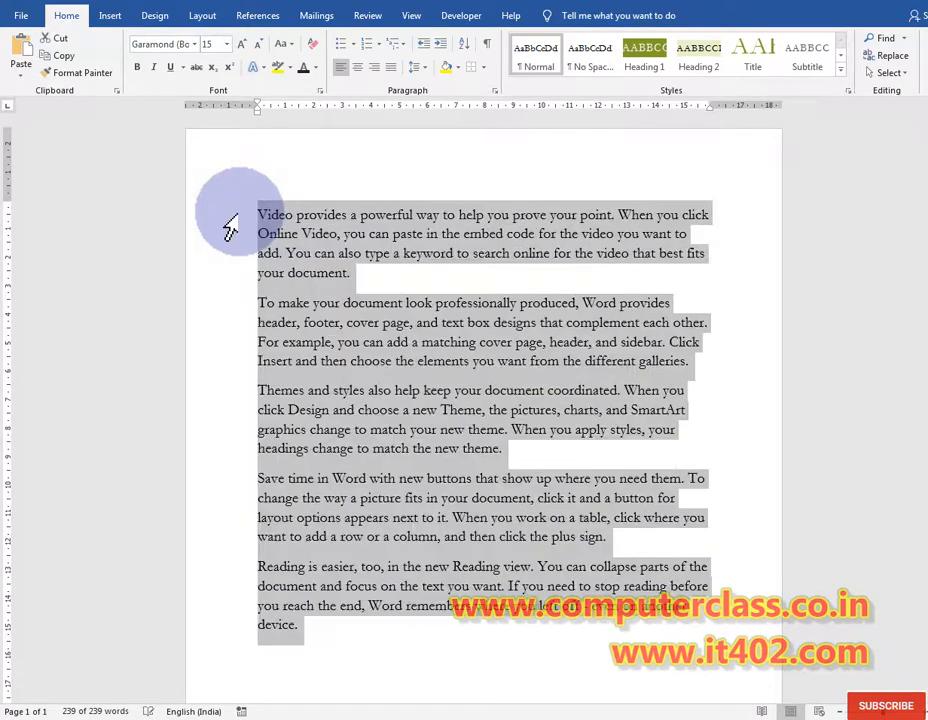
Sort all the sample paragraphs alphabetically as text in ascending order
{"action": "left_click", "coordinate": [321, 262]}
{"action": "left_click", "coordinate": [257, 210]}
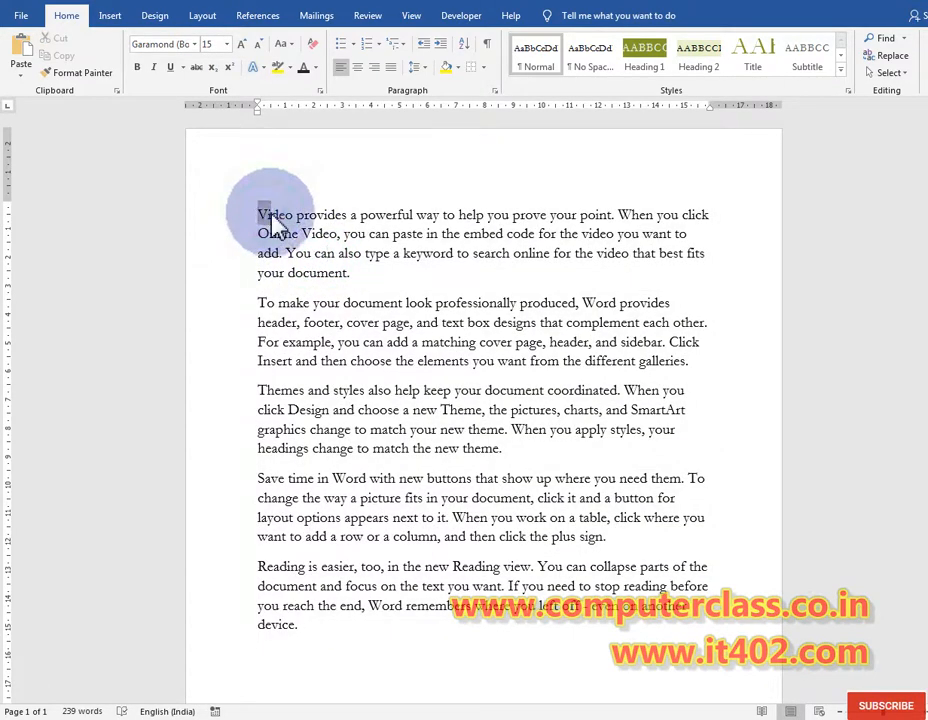
{"action": "left_click", "coordinate": [263, 304]}
{"action": "left_click", "coordinate": [258, 388]}
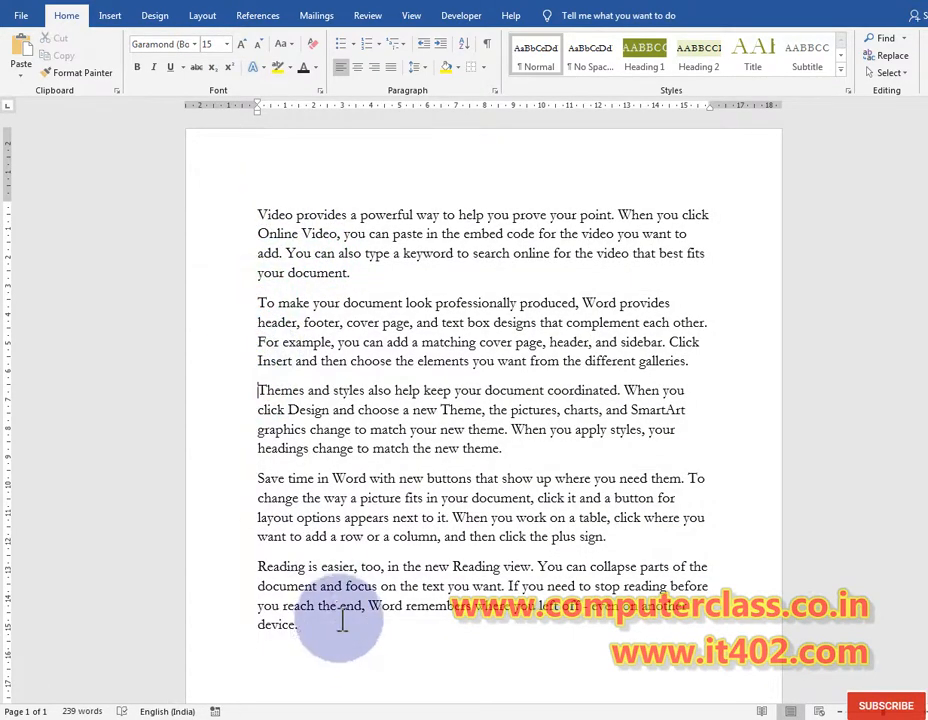
{"action": "left_click_drag", "start_coordinate": [325, 642], "coordinate": [244, 203]}
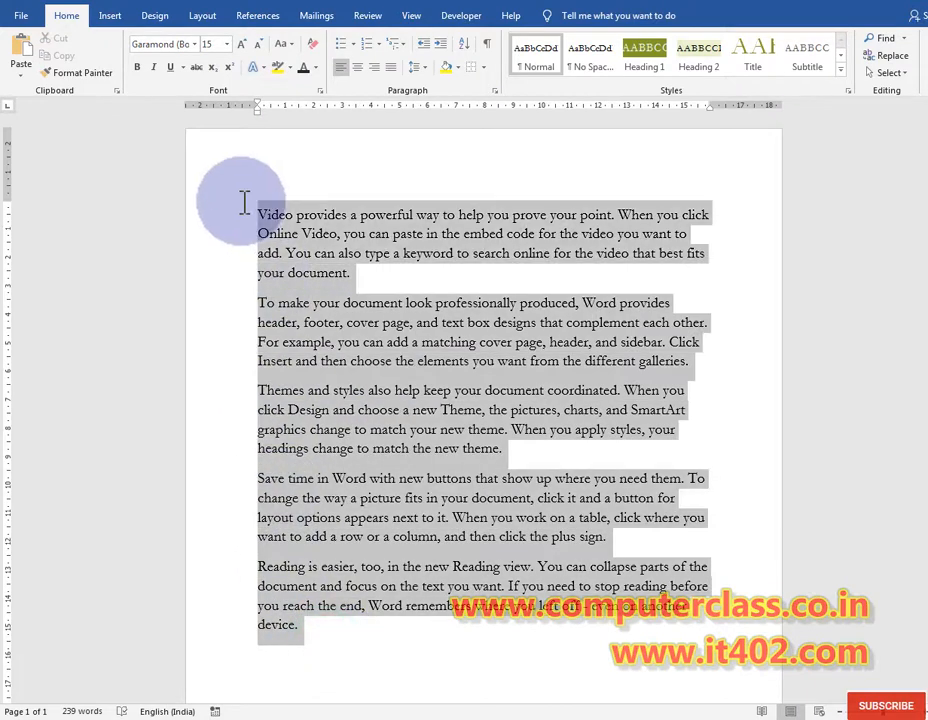
{"action": "left_click", "coordinate": [462, 43]}
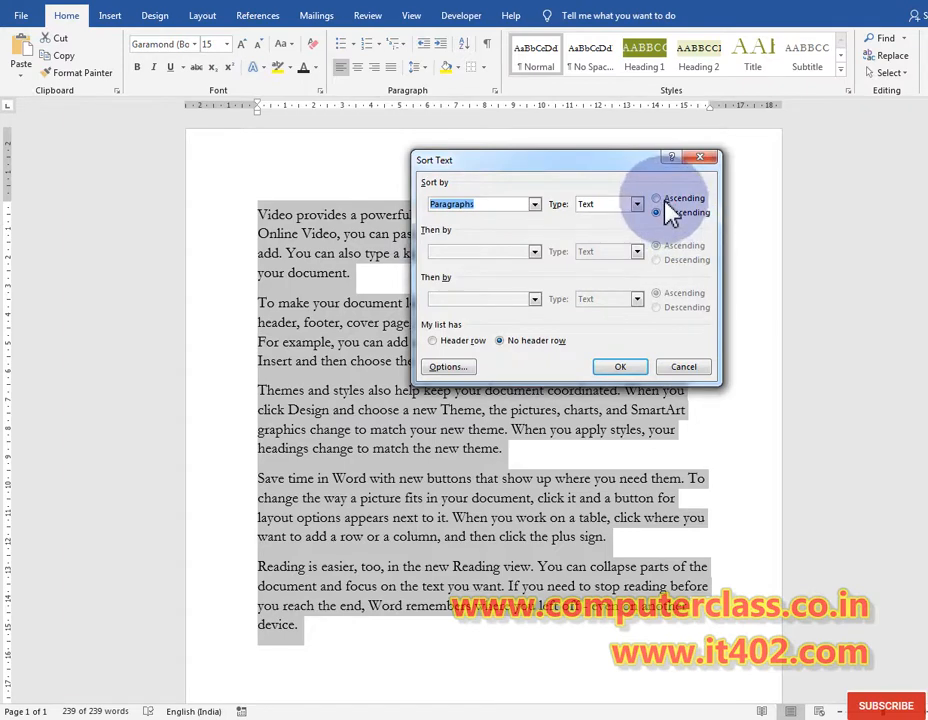
{"action": "left_click", "coordinate": [622, 367]}
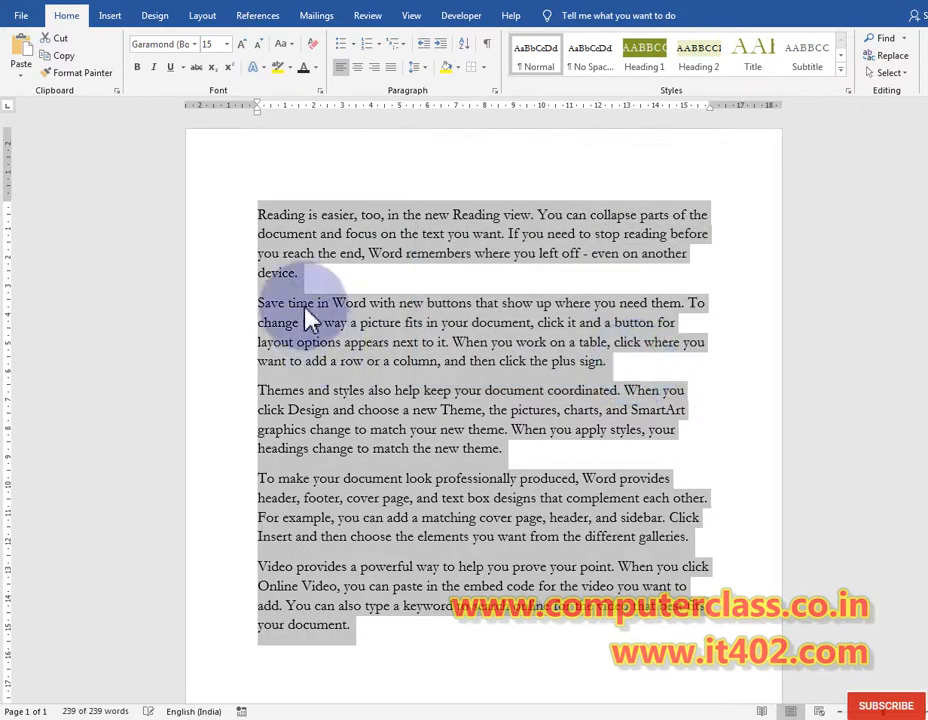
Check the first letters of the sorted paragraphs and sort all of them as text in descending order
{"action": "left_click", "coordinate": [305, 215]}
{"action": "left_click", "coordinate": [224, 218]}
{"action": "left_click", "coordinate": [257, 222]}
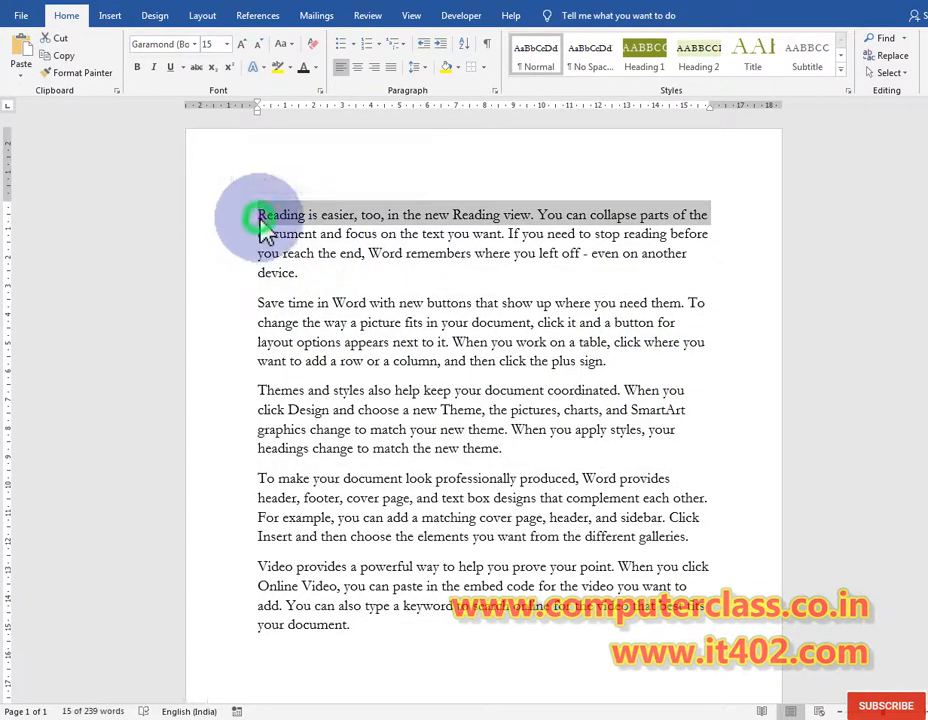
{"action": "left_click", "coordinate": [258, 481]}
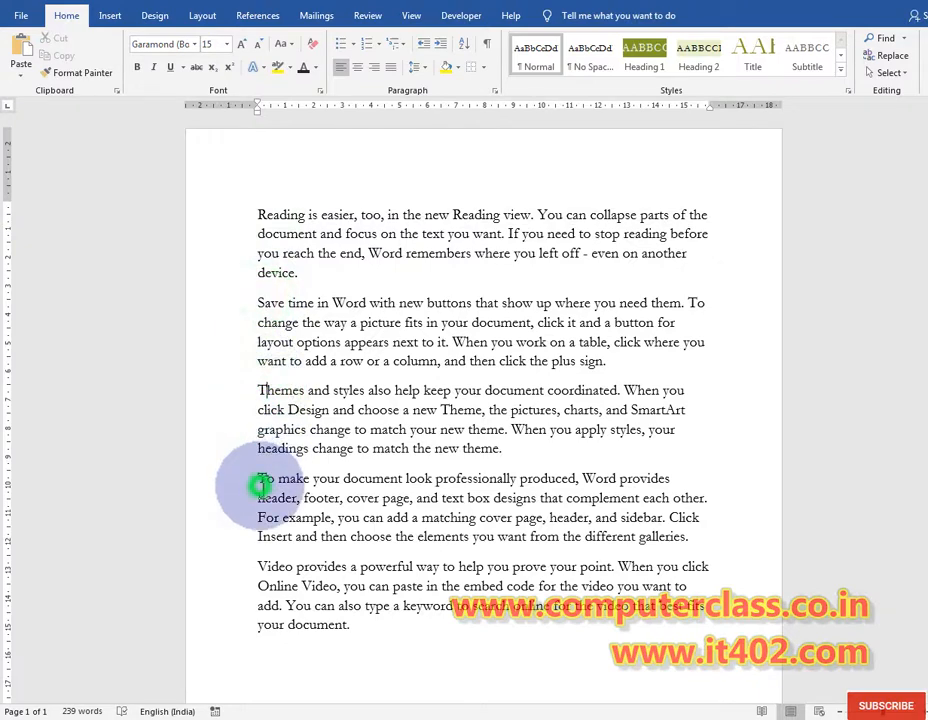
{"action": "left_click_drag", "start_coordinate": [400, 646], "coordinate": [141, 145]}
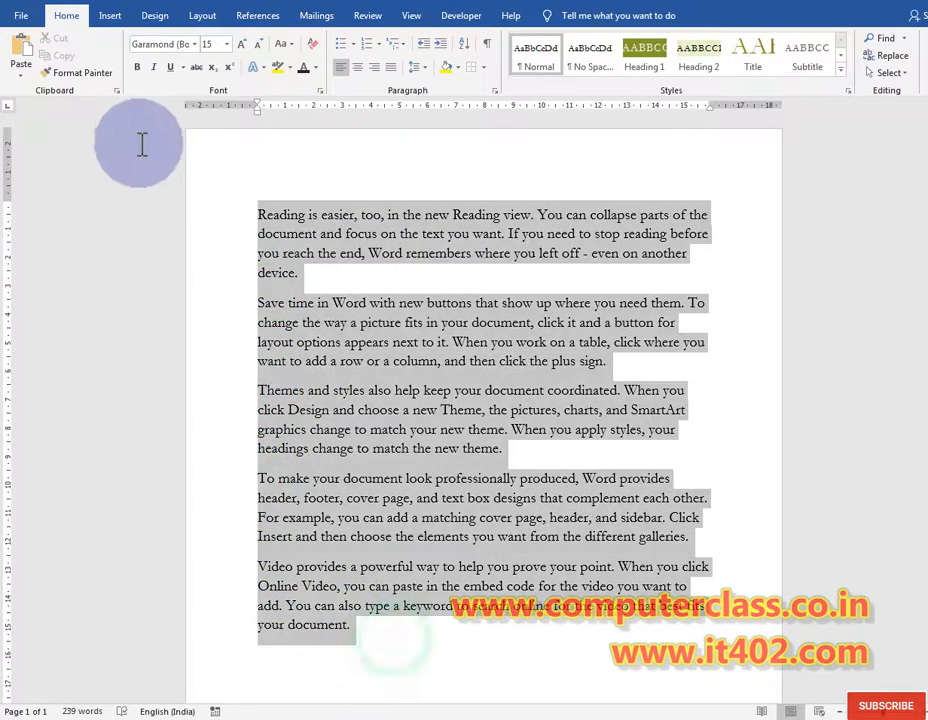
{"action": "left_click", "coordinate": [466, 46]}
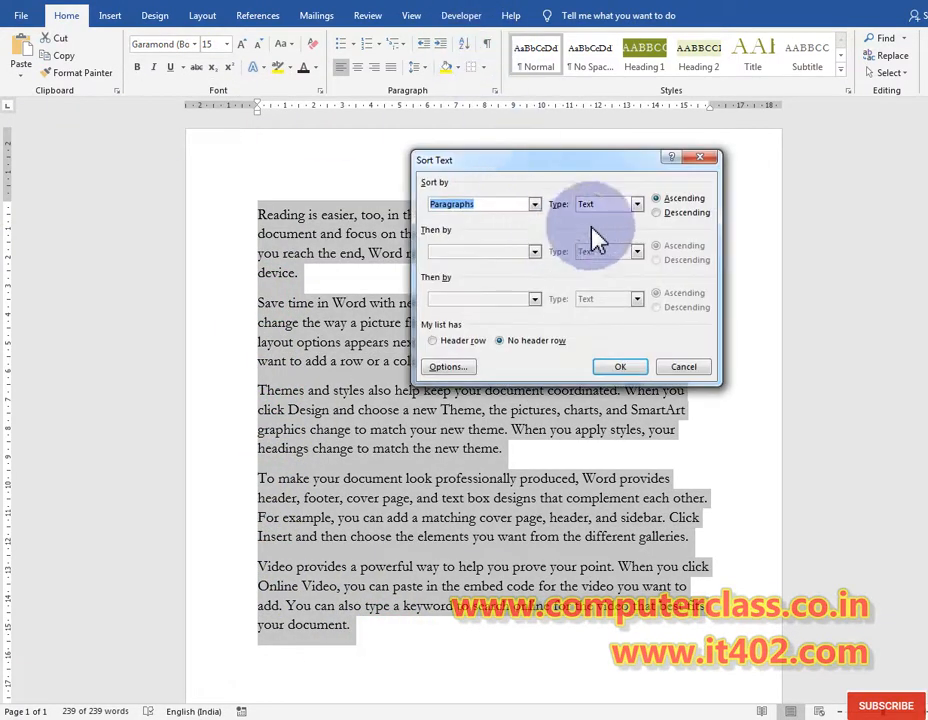
{"action": "left_click", "coordinate": [657, 213]}
{"action": "left_click", "coordinate": [620, 366]}
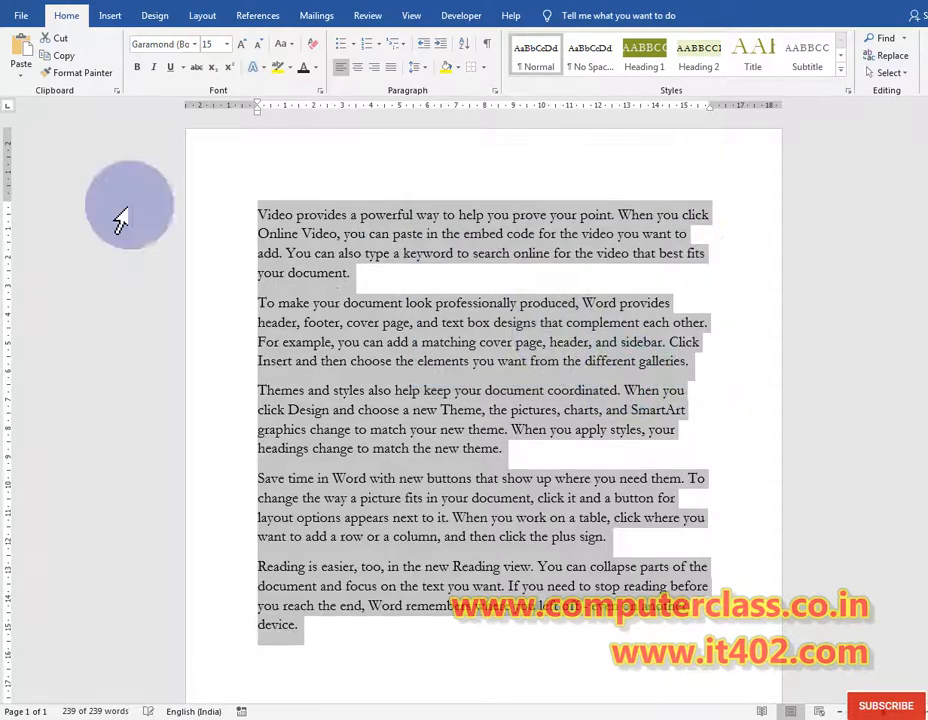
{"action": "left_click", "coordinate": [224, 220]}
Select the first line of the second paragraph and insert a footnote after it
{"action": "left_click", "coordinate": [240, 305]}
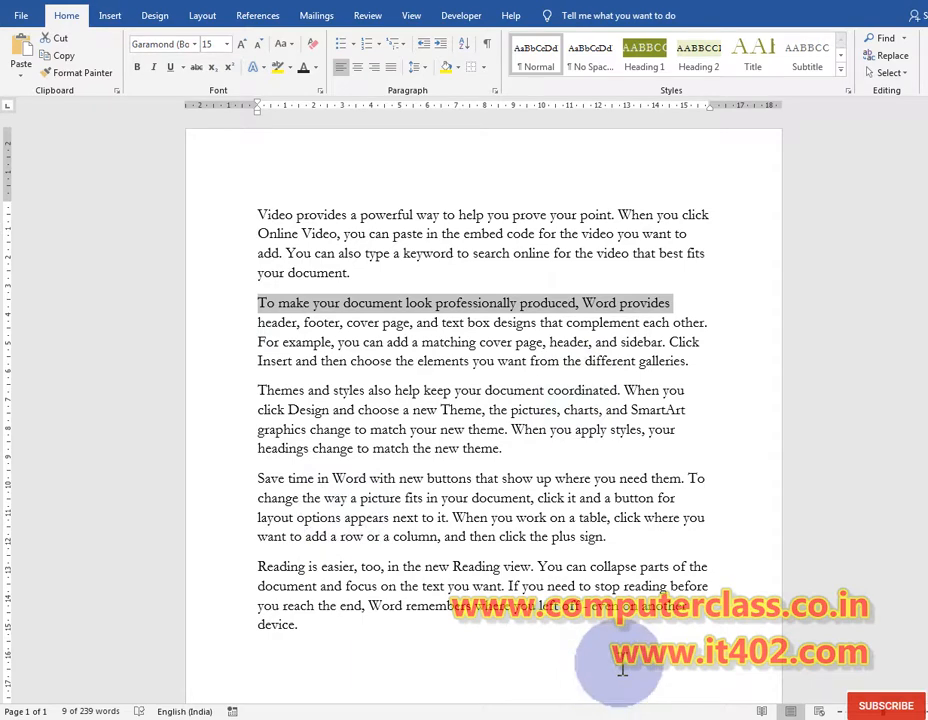
{"action": "key", "text": "ctrl+alt+f"}
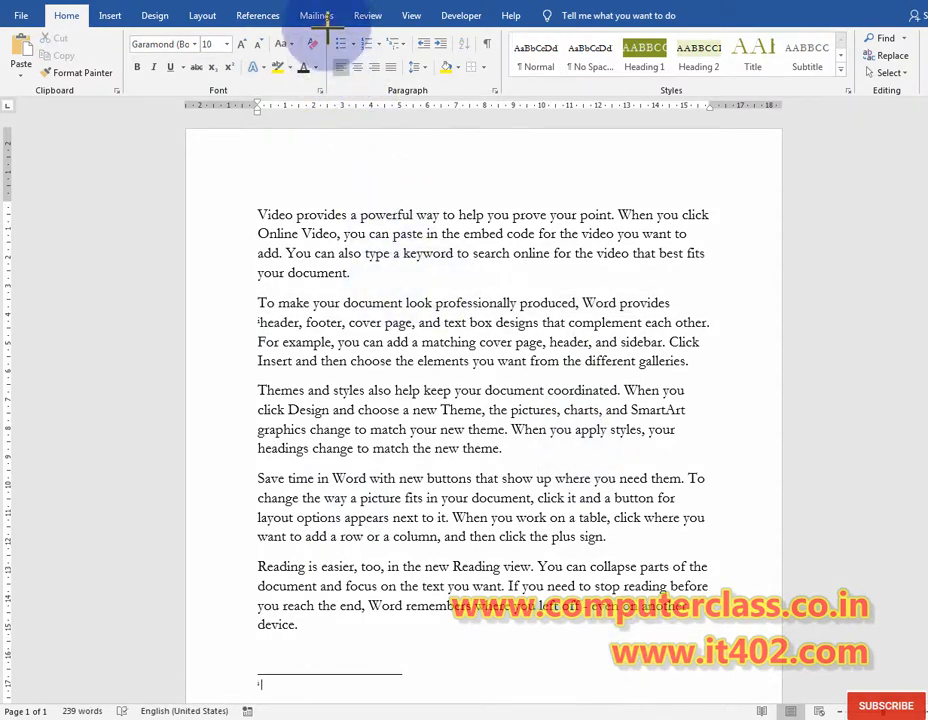